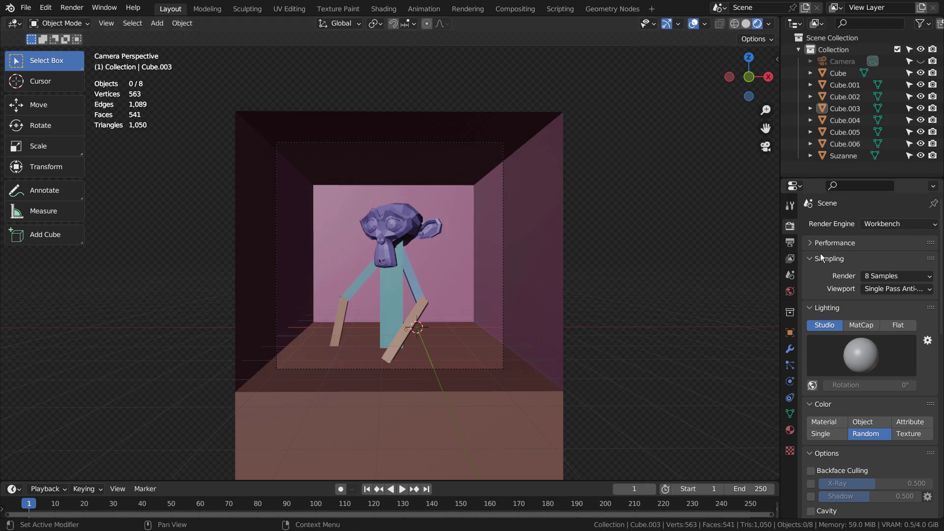
# - Choose Workbench as the render engine and look over the output settings and the compositing node tree
pyautogui.click(789, 242)
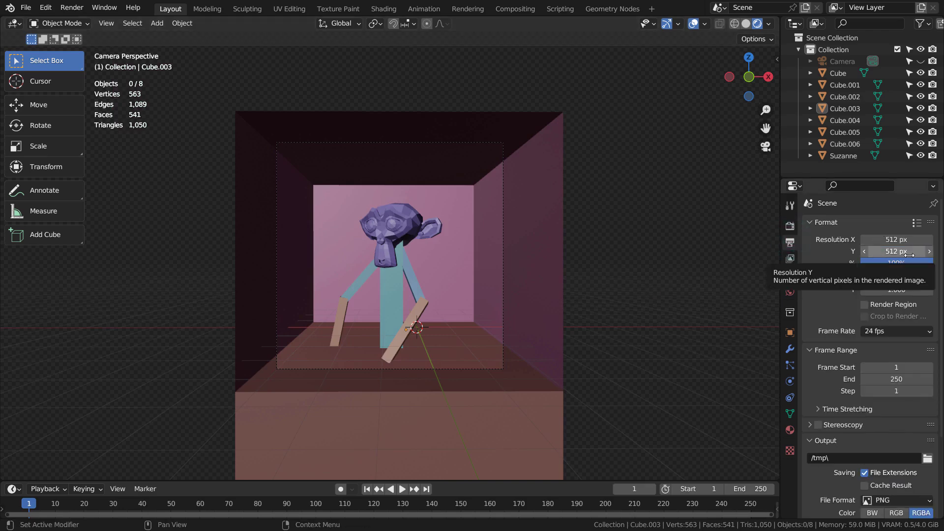
pyautogui.click(789, 226)
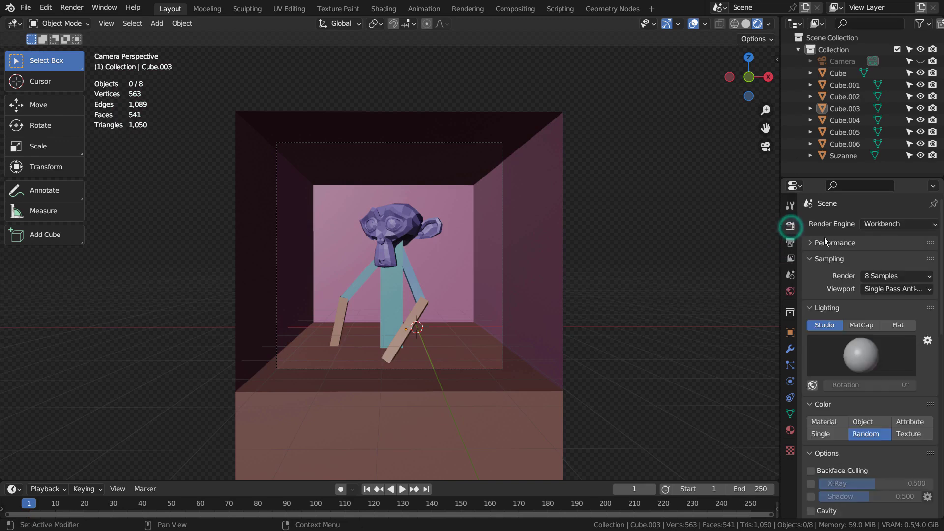
pyautogui.click(887, 227)
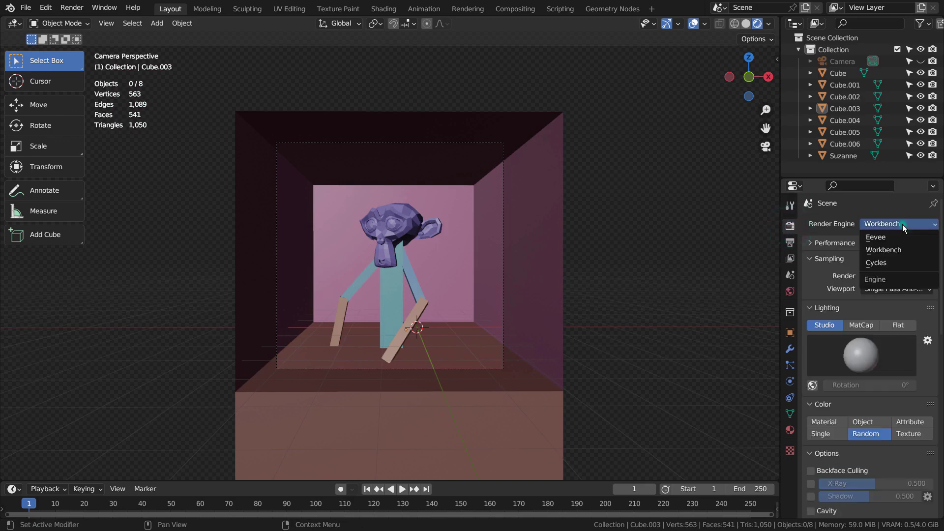
pyautogui.click(868, 251)
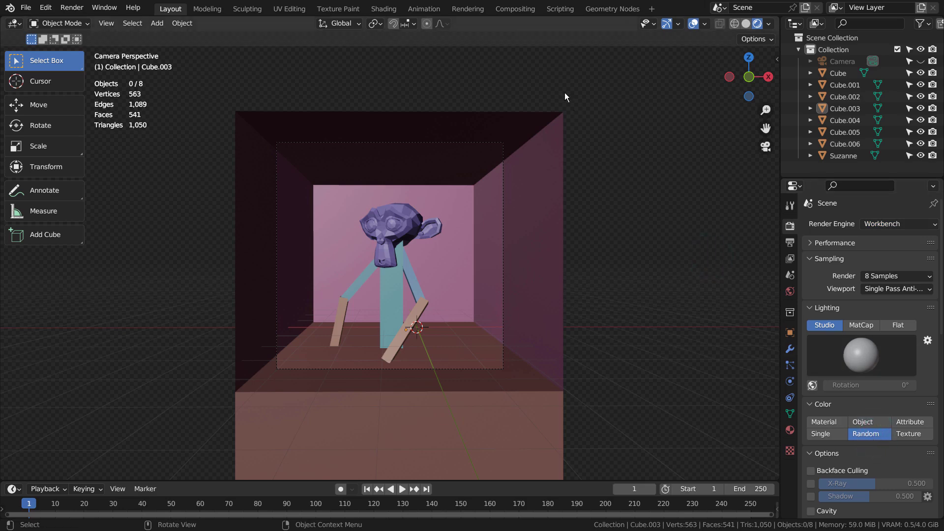
pyautogui.click(516, 11)
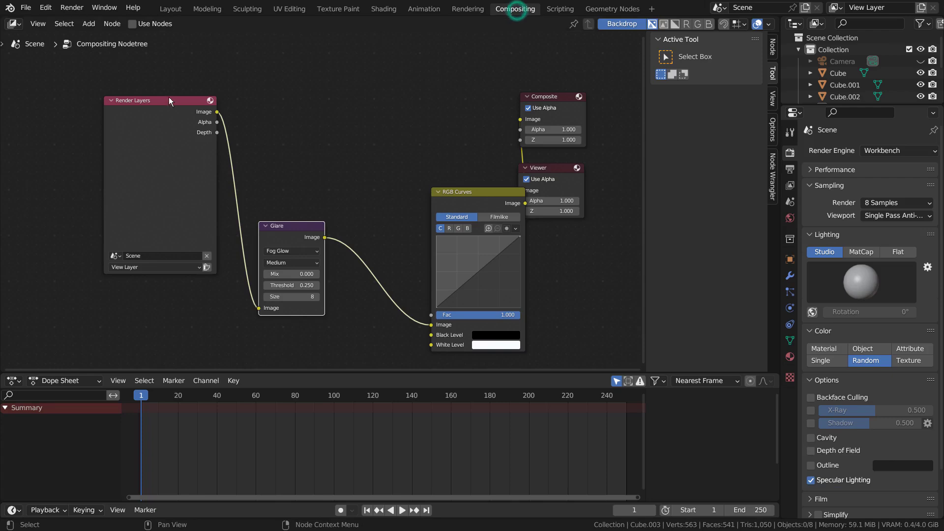
pyautogui.click(169, 10)
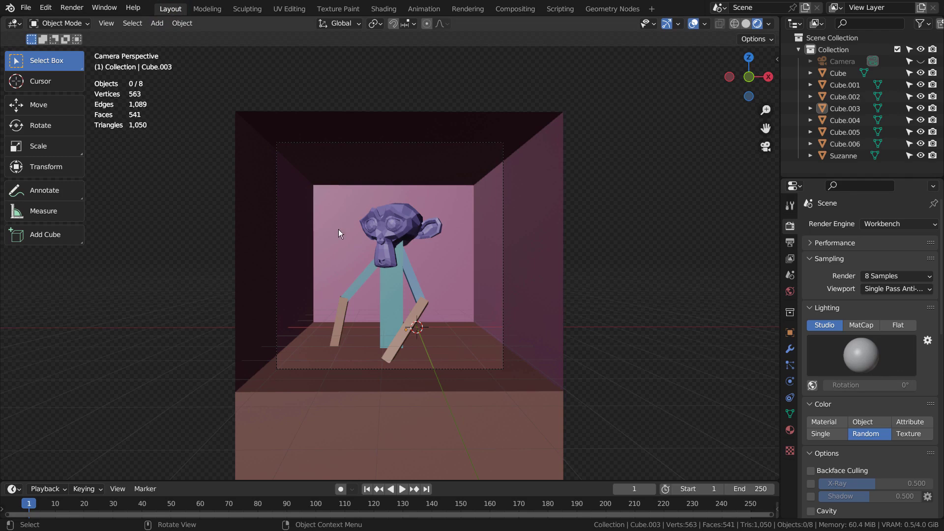
# - Hide all existing mesh objects of the finished room and monkey figure
pyautogui.moveTo(155, 134); pyautogui.dragTo(612, 468)
pyautogui.press('h')
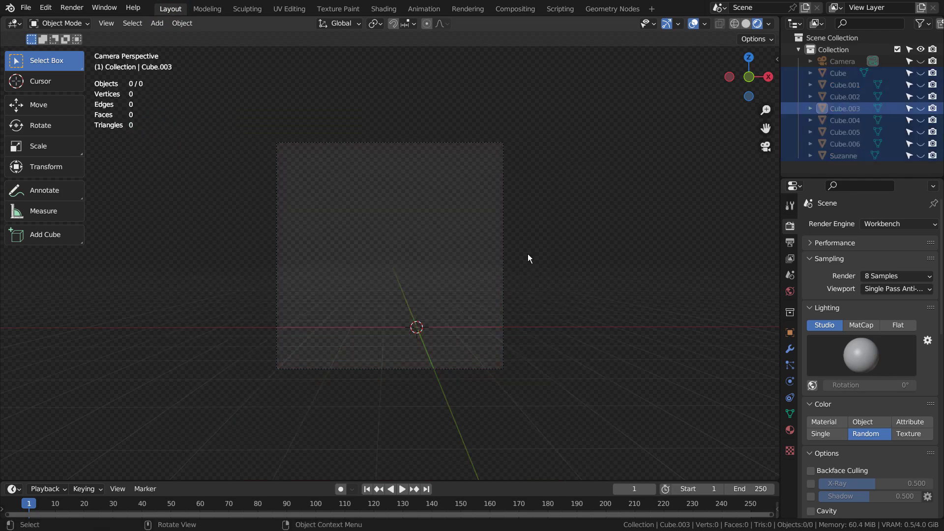
# - Add a monkey head mesh and raise it along the Z axis well above the origin
pyautogui.moveTo(461, 245)
pyautogui.mouseDown(button='middle')
pyautogui.moveTo(552, 312)
pyautogui.moveTo(464, 232)
pyautogui.mouseUp(button='middle')
pyautogui.hotkey('shift', 'a')
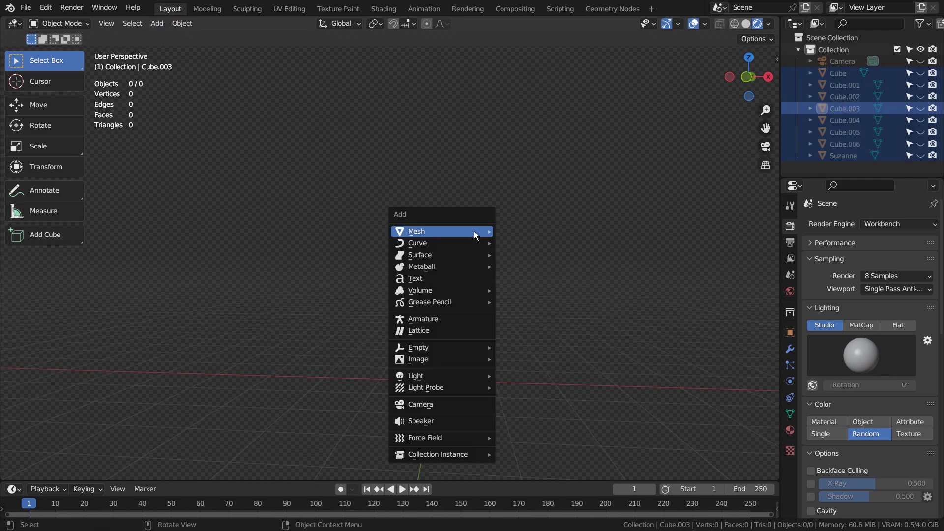
pyautogui.moveTo(475, 235)
pyautogui.click(531, 343)
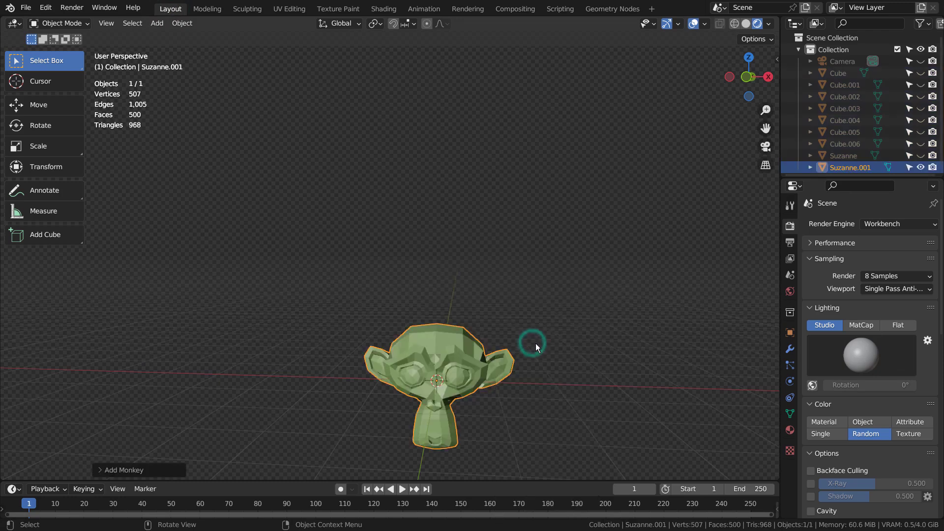
pyautogui.press('g')
pyautogui.press('z')
pyautogui.click(606, 208)
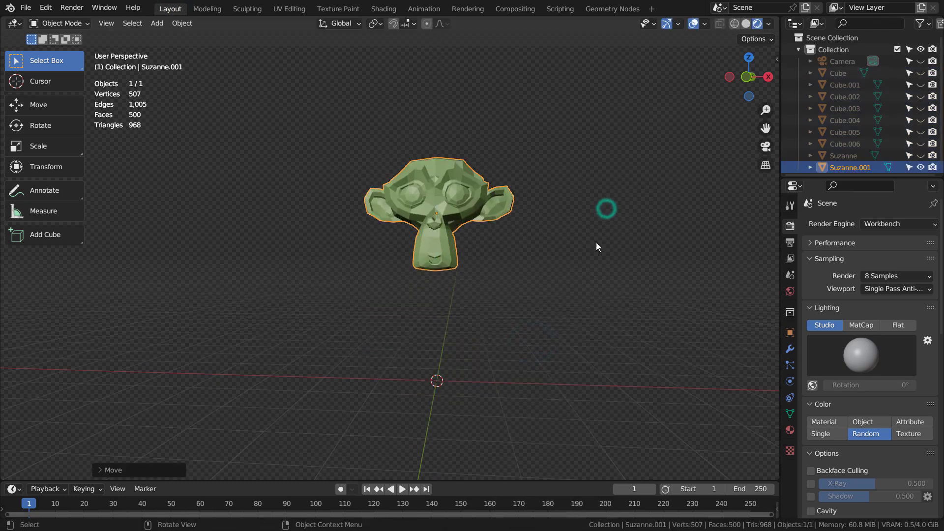
# - Add a cube at the origin and scale it up into a large room enclosing the monkey head
pyautogui.hotkey('shift', 'a')
pyautogui.moveTo(573, 228)
pyautogui.click(605, 235)
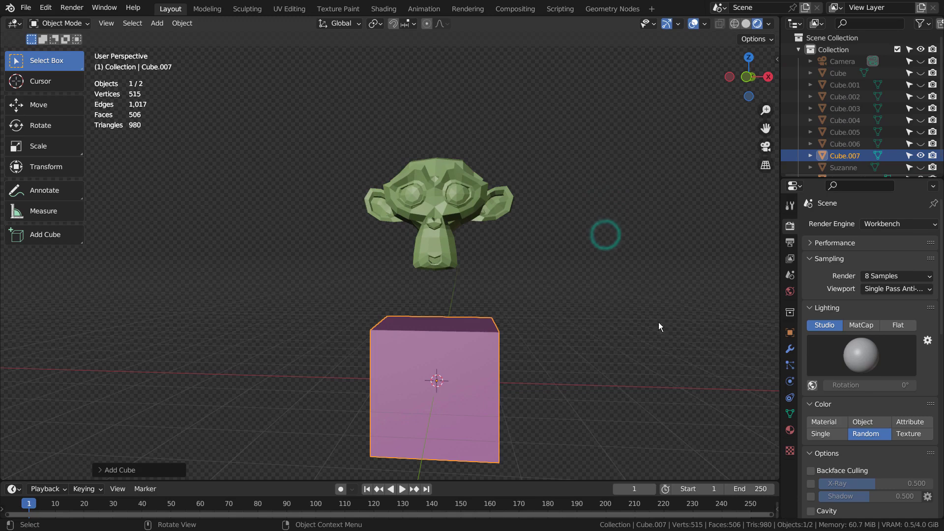
pyautogui.press('s')
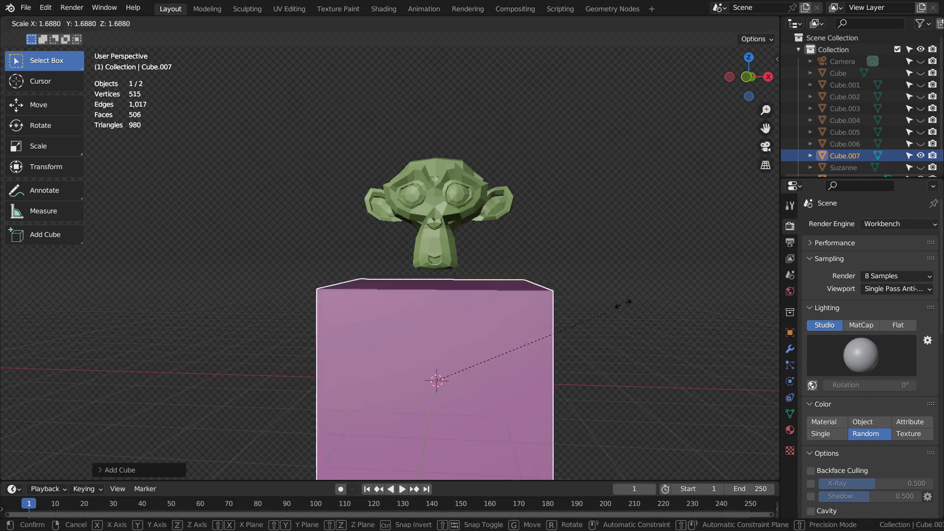
pyautogui.click(41, 190)
pyautogui.scroll(-10, 194, 252)
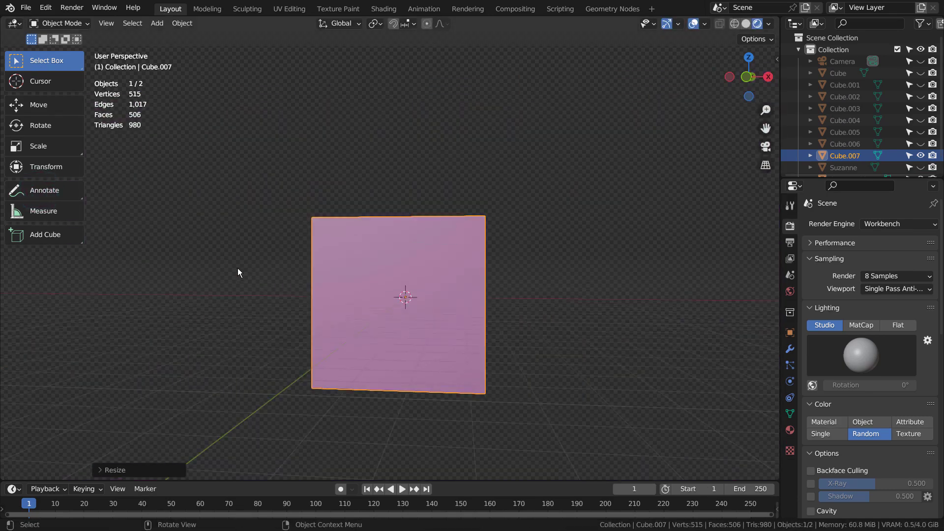
pyautogui.moveTo(385, 337); pyautogui.dragTo(337, 354, button='middle')
pyautogui.press('s')
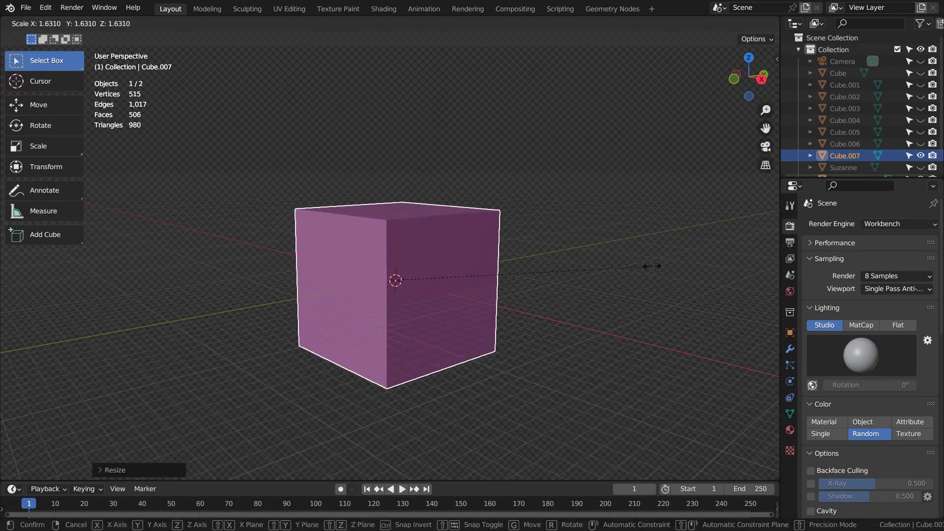
pyautogui.click(652, 266)
# - Delete the front face of the large cube to open up the room
pyautogui.press('Tab')
pyautogui.click(345, 280)
pyautogui.press('x')
pyautogui.click(345, 279)
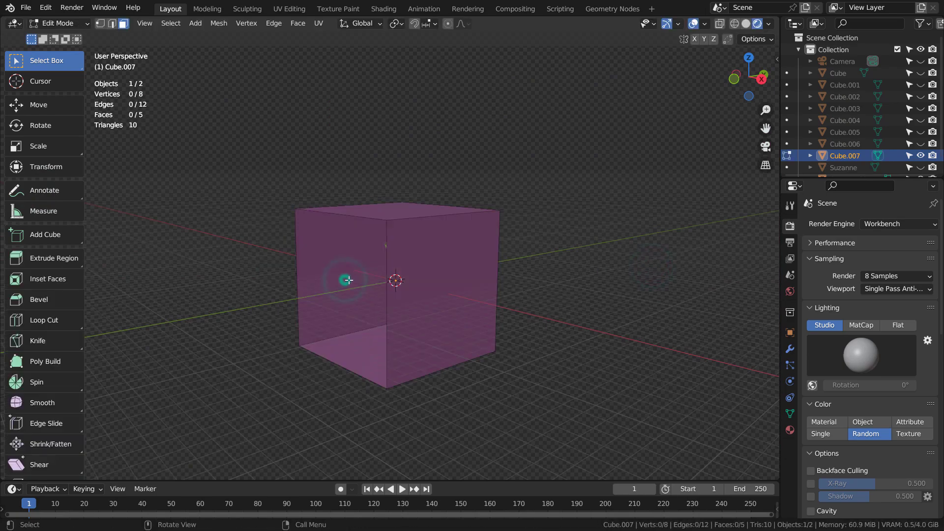
pyautogui.press('Tab')
# - In the camera view, turn the monkey head around the Z axis and shift it about 0.7 m toward negative X
pyautogui.moveTo(344, 279); pyautogui.dragTo(476, 279, button='middle')
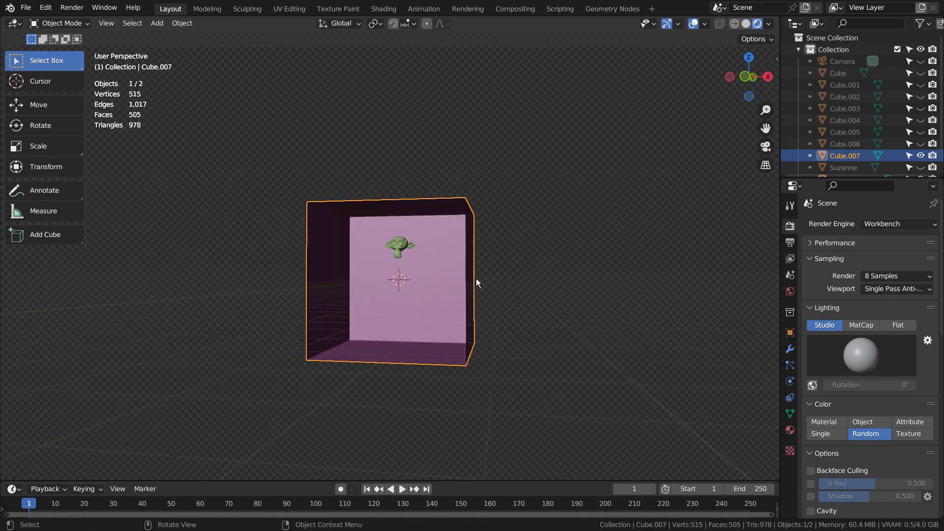
pyautogui.press('KP_0')
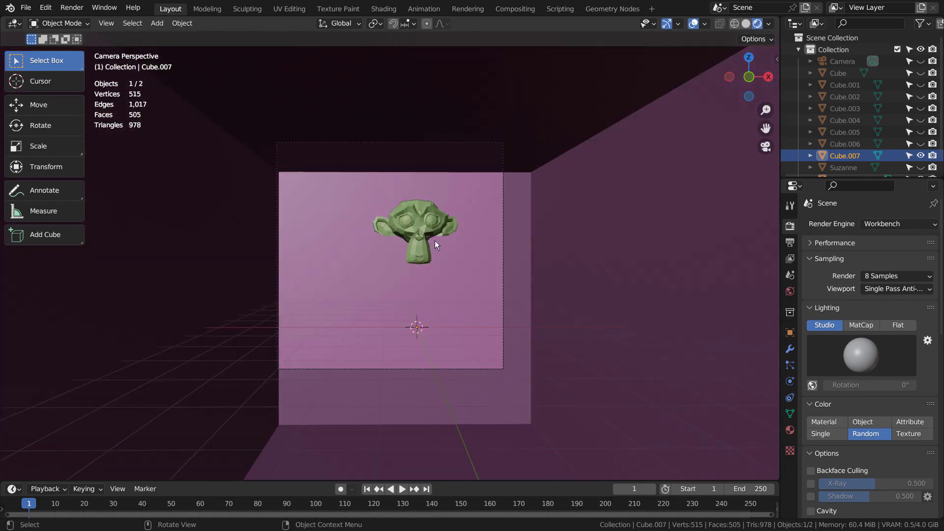
pyautogui.click(436, 238)
pyautogui.press('r')
pyautogui.press('z')
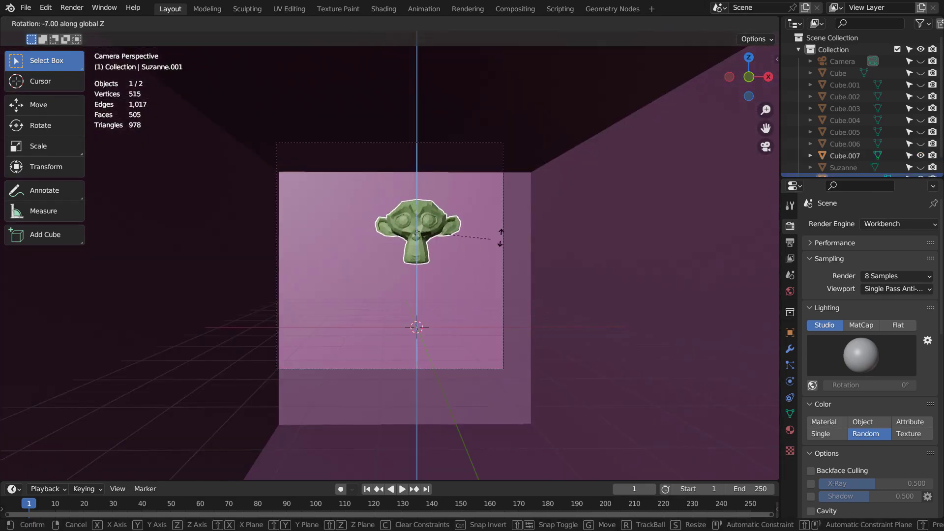
pyautogui.click(572, 236)
pyautogui.press('g')
pyautogui.press('x')
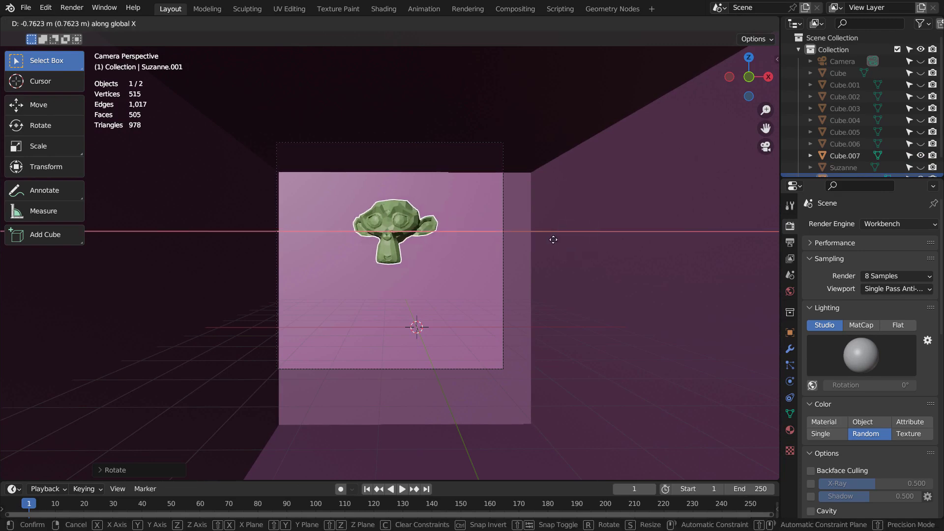
pyautogui.click(552, 241)
pyautogui.press('r')
pyautogui.press('z')
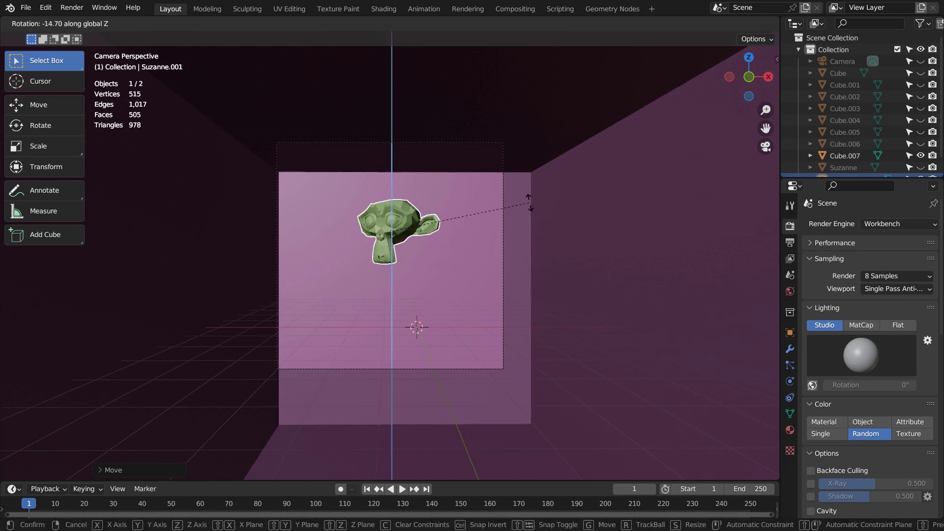
pyautogui.click(528, 202)
# - Turn on the Screencast Keys display in the viewport
pyautogui.press('n')
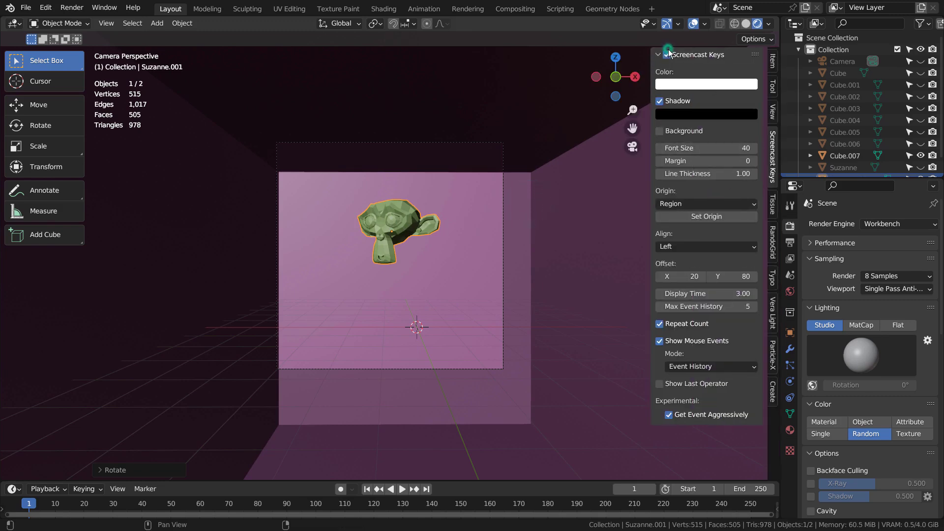
pyautogui.press('n')
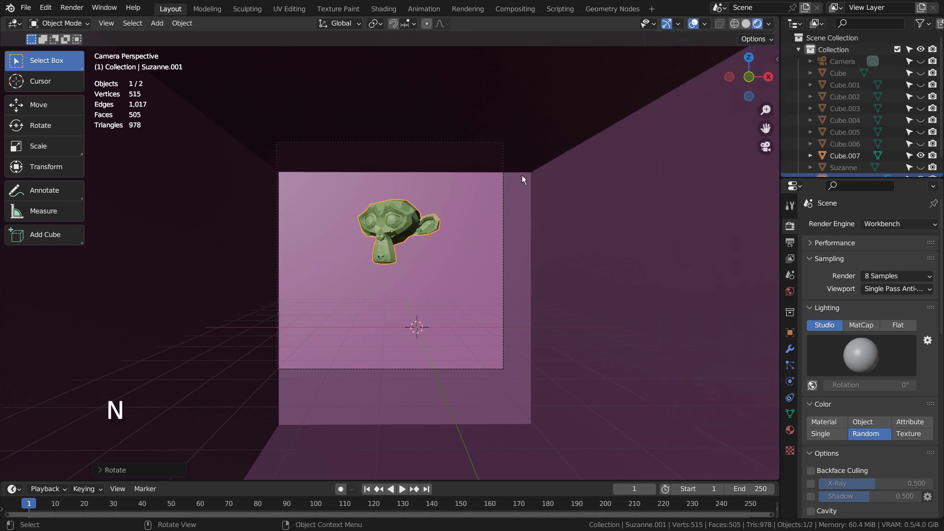
# - Add a cube, scale it down and stretch it along Z into a tall, narrow column
pyautogui.hotkey('shift', 'a')
pyautogui.click(551, 184)
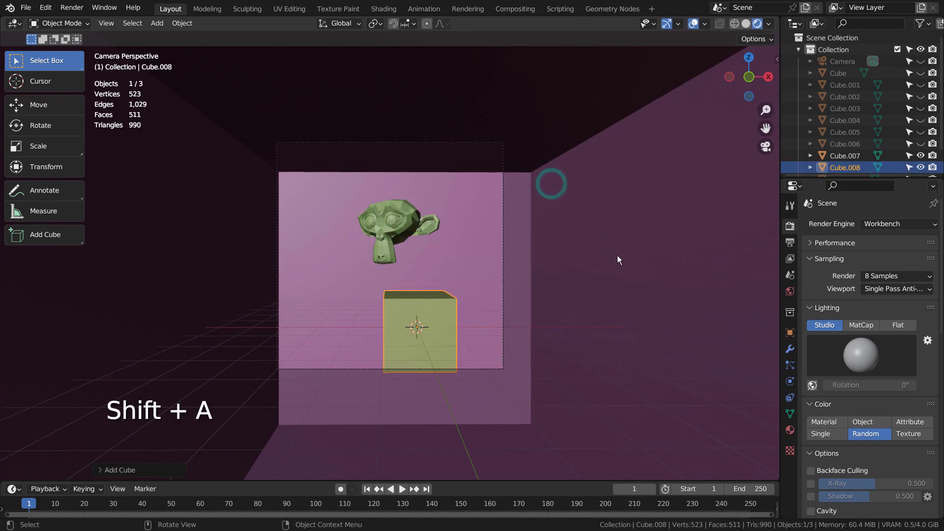
pyautogui.press('s')
pyautogui.click(484, 287)
pyautogui.press('s')
pyautogui.press('z')
pyautogui.click(764, 278)
# - Move the narrow column up beneath the monkey head as its body
pyautogui.press('g')
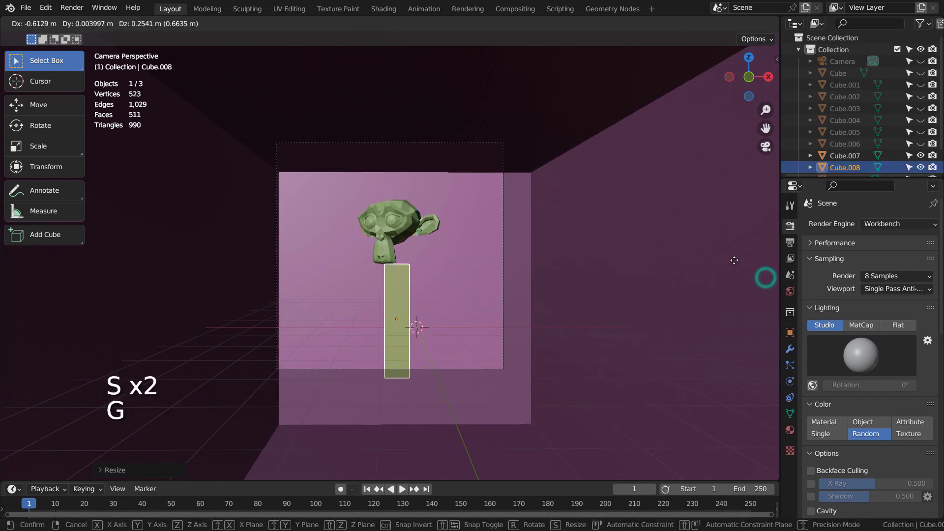
pyautogui.click(709, 260)
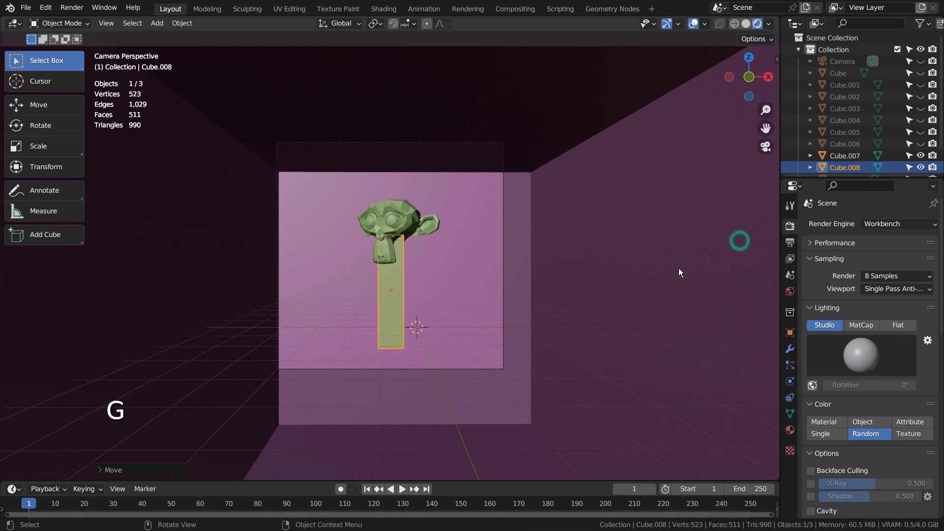
pyautogui.click(659, 279)
# - Duplicate the body column, then tilt and shrink the copy into an upper arm at the shoulder below the monkey's chin
pyautogui.click(392, 284)
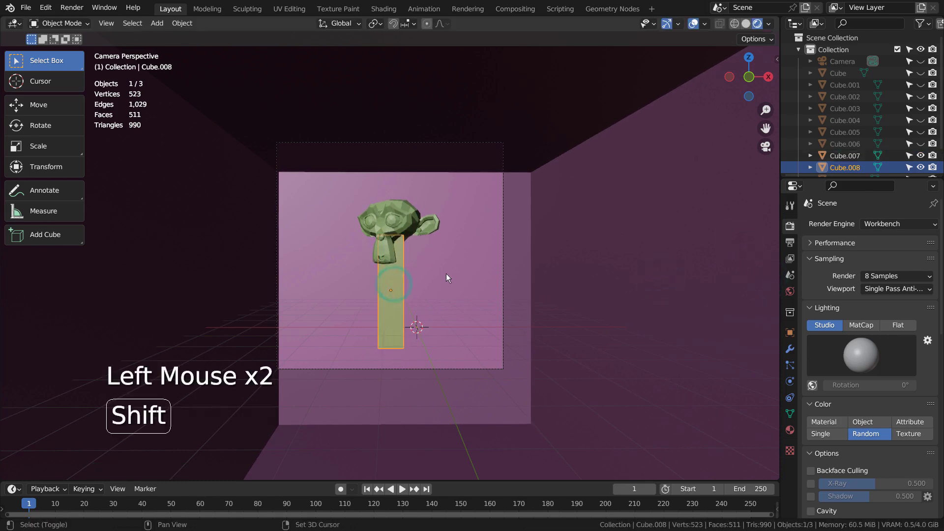
pyautogui.hotkey('shift', 'd')
pyautogui.press('r')
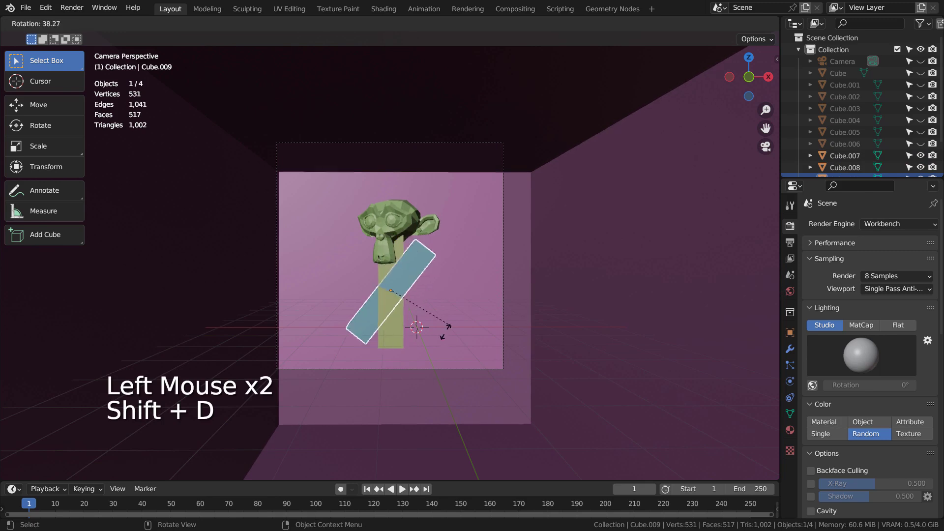
pyautogui.press('g')
pyautogui.press('s')
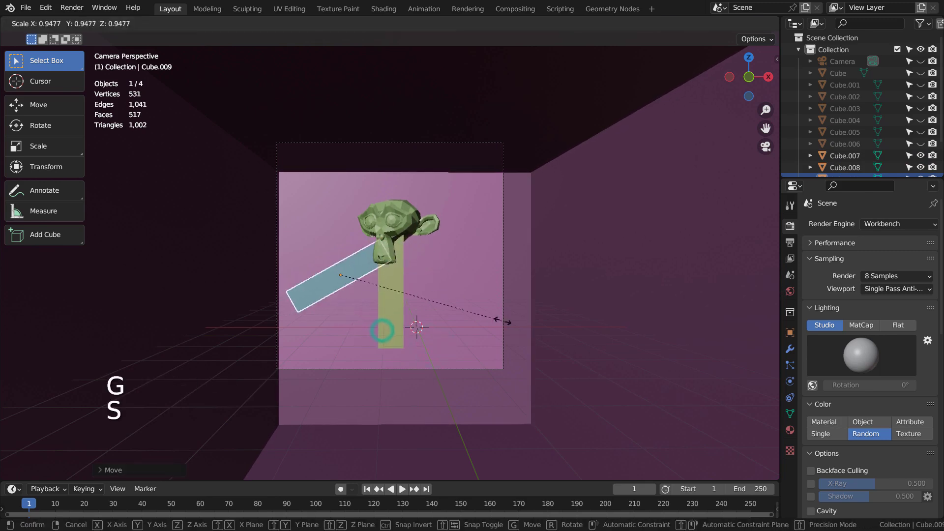
pyautogui.click(411, 302)
pyautogui.press('g')
pyautogui.click(437, 278)
# - Duplicate the upper arm and rotate and move the copy so it hangs from the elbow as a forearm
pyautogui.hotkey('shift', 'd')
pyautogui.click(403, 302)
pyautogui.press('r')
pyautogui.click(452, 219)
pyautogui.press('g')
pyautogui.click(405, 242)
# - Duplicate both arm pieces together, place the copies on the other side of the body about 2 m away, and rotate them
pyautogui.click(372, 255)
pyautogui.keyDown('shift'); pyautogui.click(351, 278); pyautogui.keyUp('shift')
pyautogui.hotkey('shift', 'd')
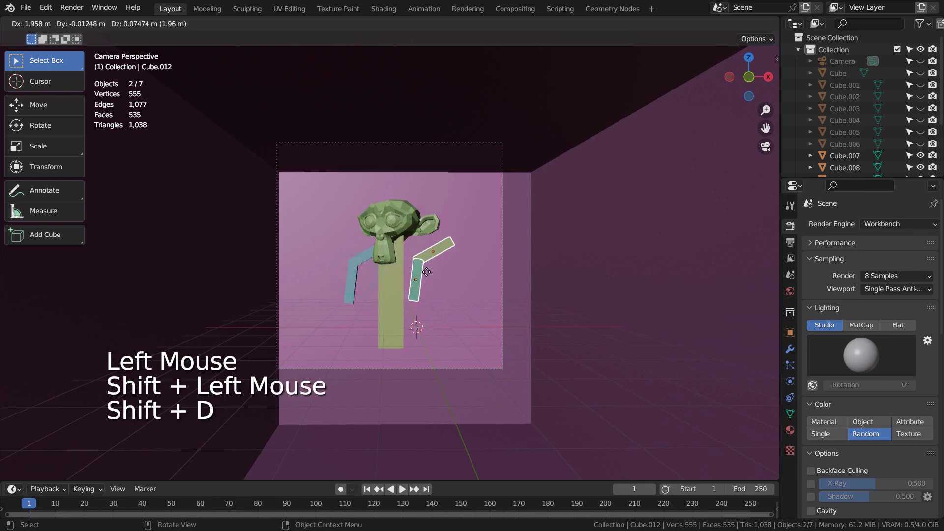
pyautogui.click(431, 272)
pyautogui.press('r')
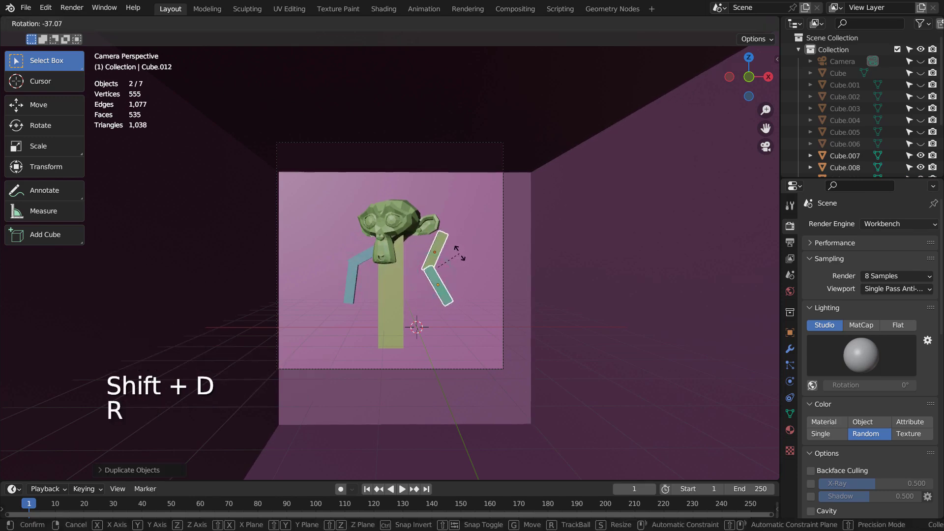
pyautogui.press('g')
pyautogui.click(471, 258)
# - Rotate and move the second upper arm so it joins the body's shoulder to its forearm
pyautogui.click(432, 242)
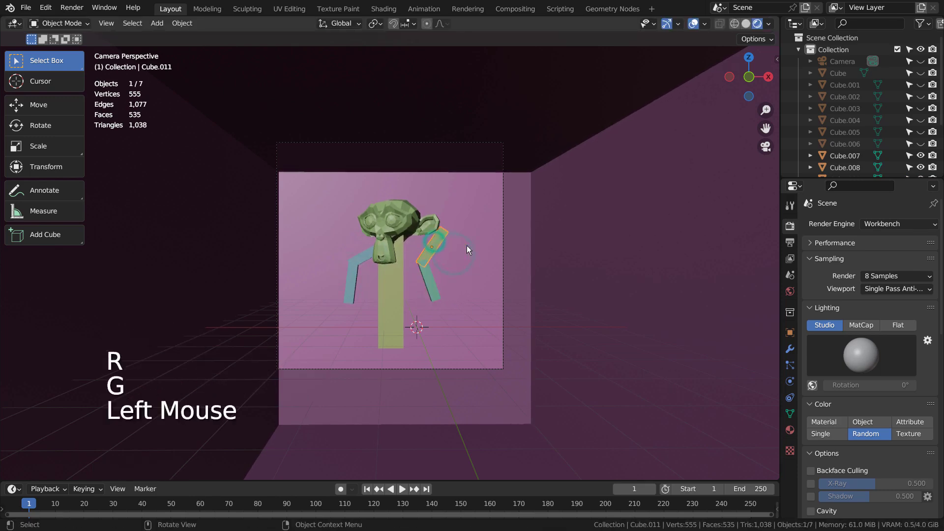
pyautogui.press('r')
pyautogui.press('g')
pyautogui.click(424, 242)
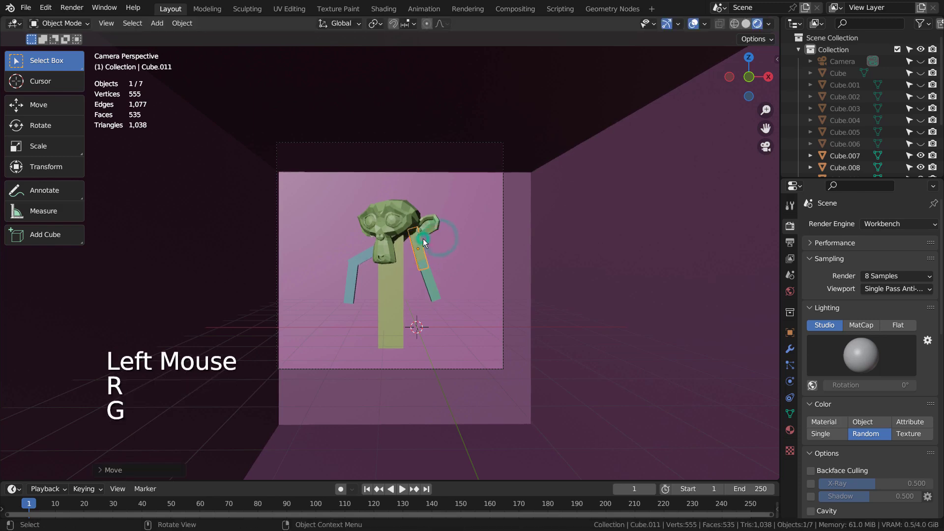
pyautogui.press('r')
pyautogui.click(421, 231)
pyautogui.press('g')
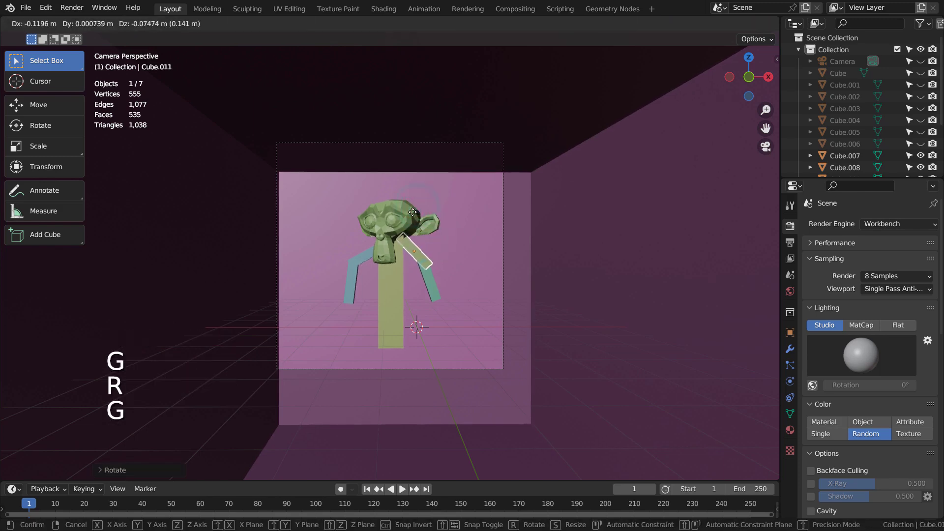
pyautogui.click(411, 212)
# - Add a cube, enlarge it, and lower it about 4.5 m to form a floor beneath the figure inside the room
pyautogui.click(437, 319)
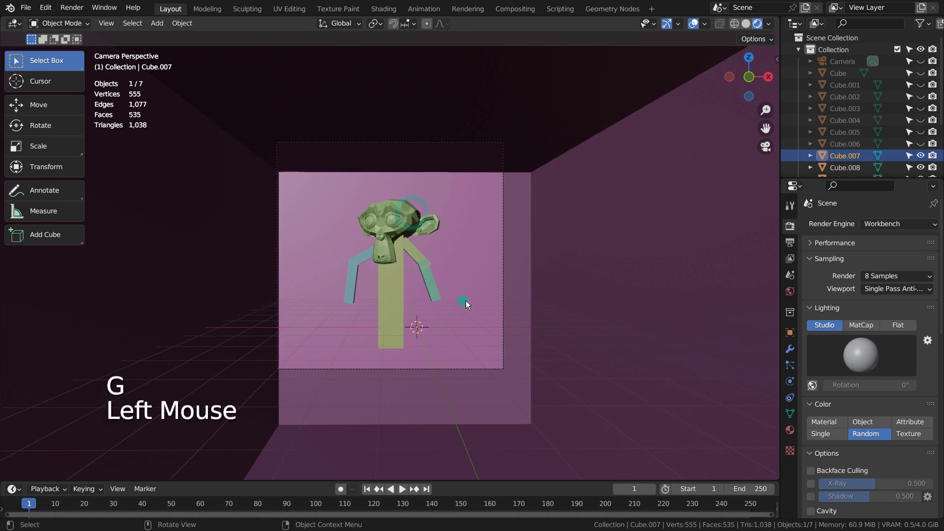
pyautogui.hotkey('shift', 'a')
pyautogui.moveTo(453, 238)
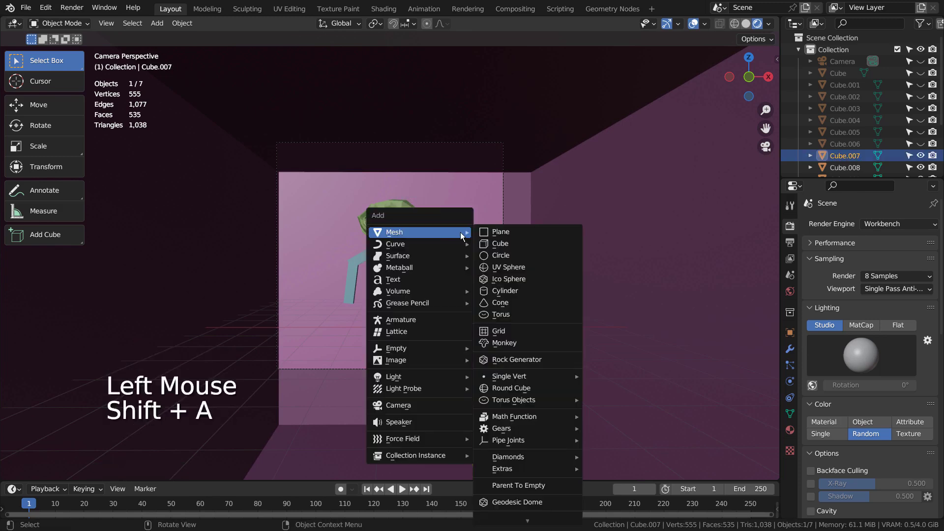
pyautogui.click(486, 245)
pyautogui.press('s')
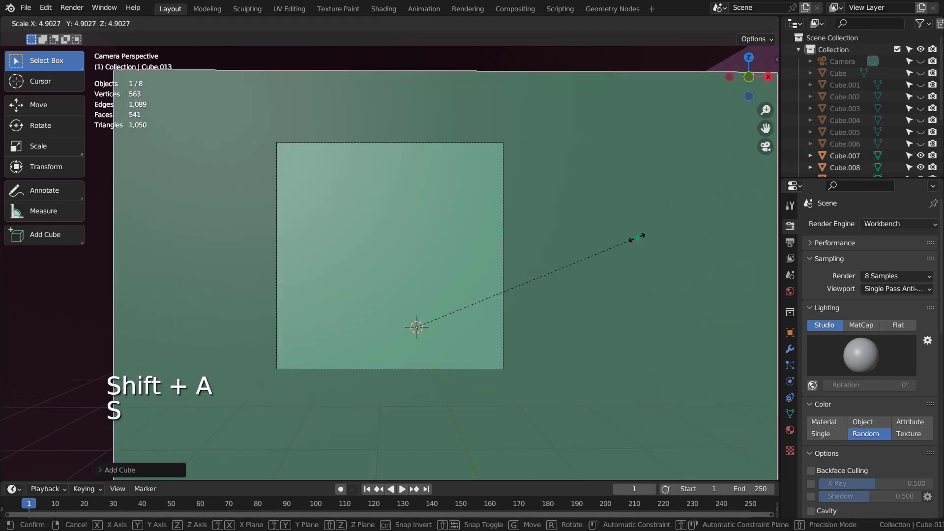
pyautogui.click(614, 327)
pyautogui.press('g')
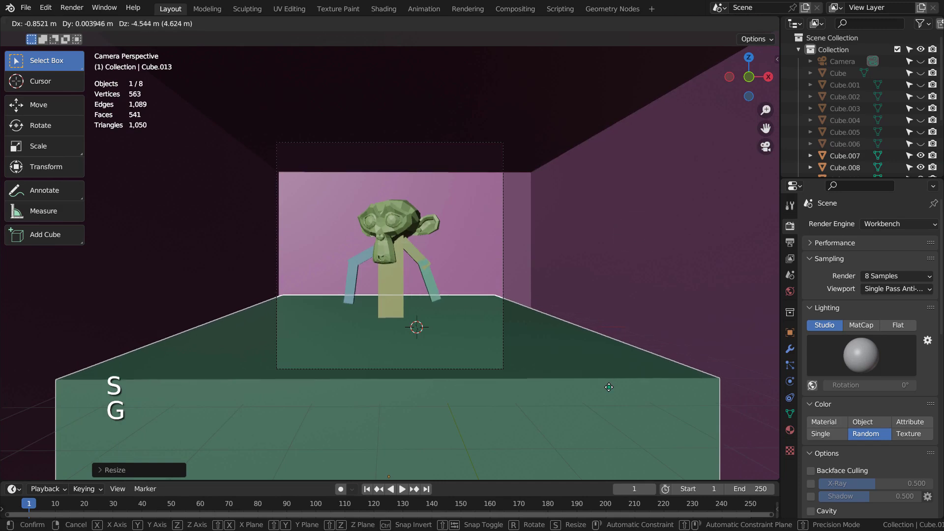
pyautogui.click(608, 385)
pyautogui.click(650, 282)
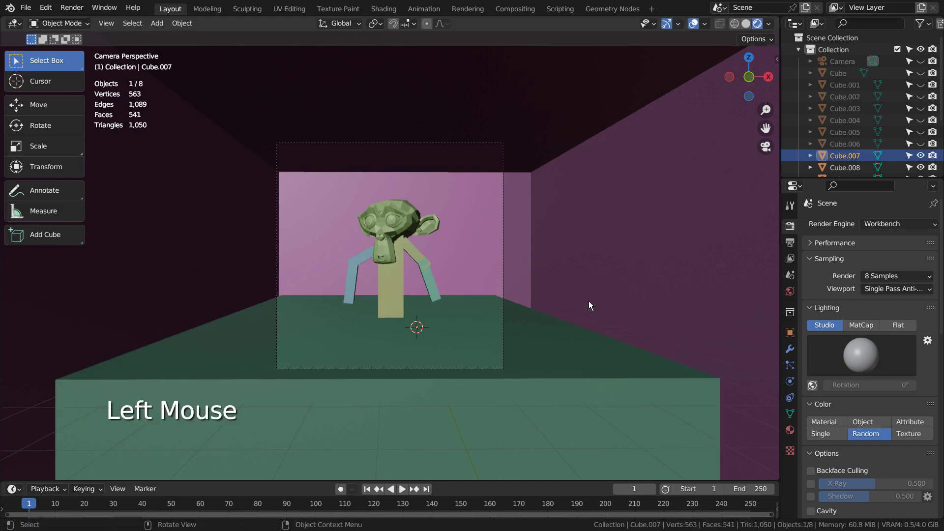
# - Enlarge the floor block until it spans the room's width, and adjust its height along the Z axis
pyautogui.click(574, 339)
pyautogui.press('g')
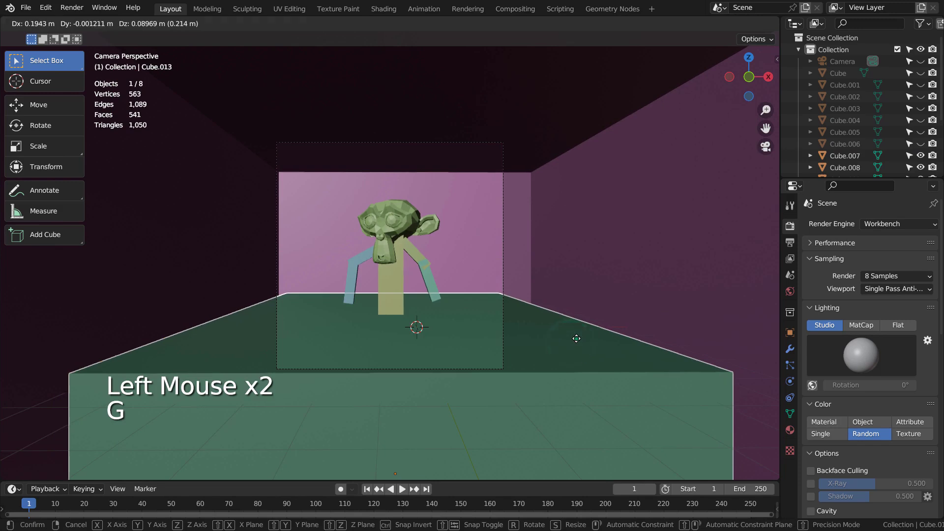
pyautogui.press('s')
pyautogui.press('g')
pyautogui.press('z')
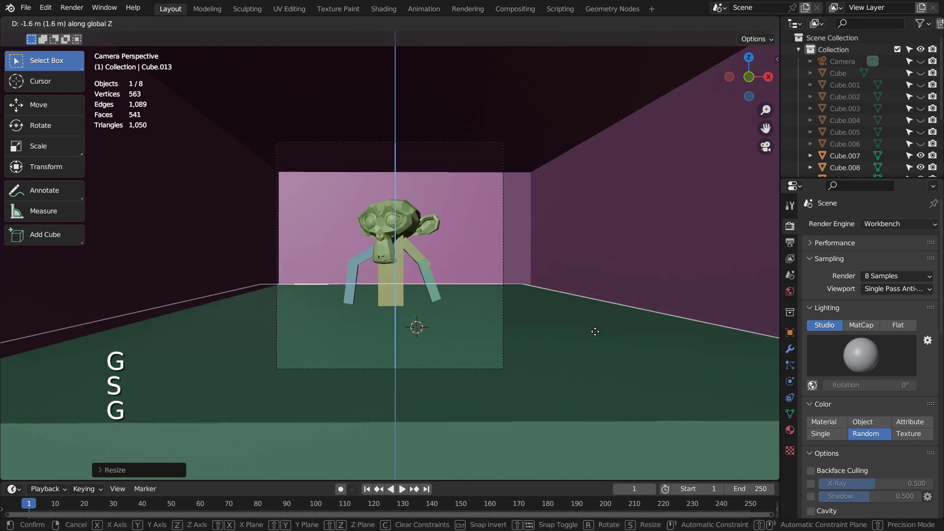
pyautogui.click(593, 341)
pyautogui.click(595, 244)
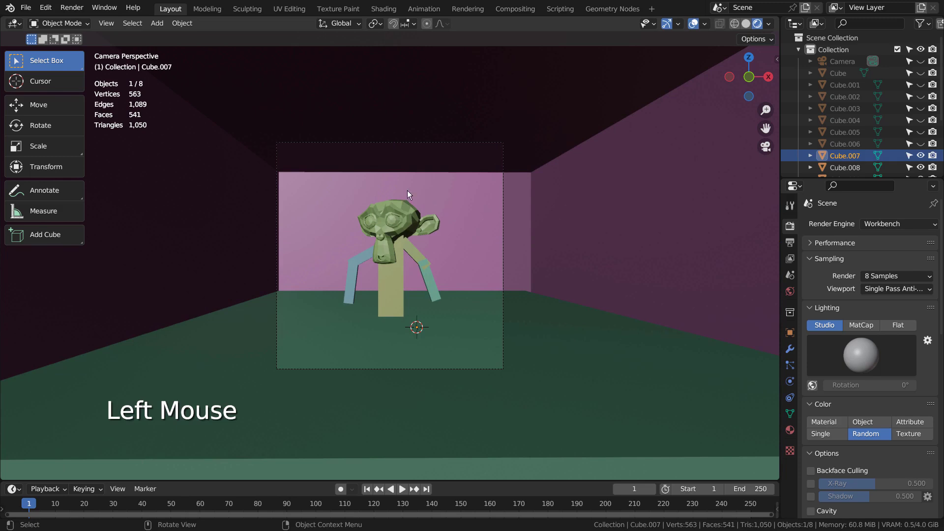
# - Delete all visible room, figure and floor objects, and unhide the original scene with its camera
pyautogui.moveTo(276, 120); pyautogui.dragTo(555, 349)
pyautogui.press('x')
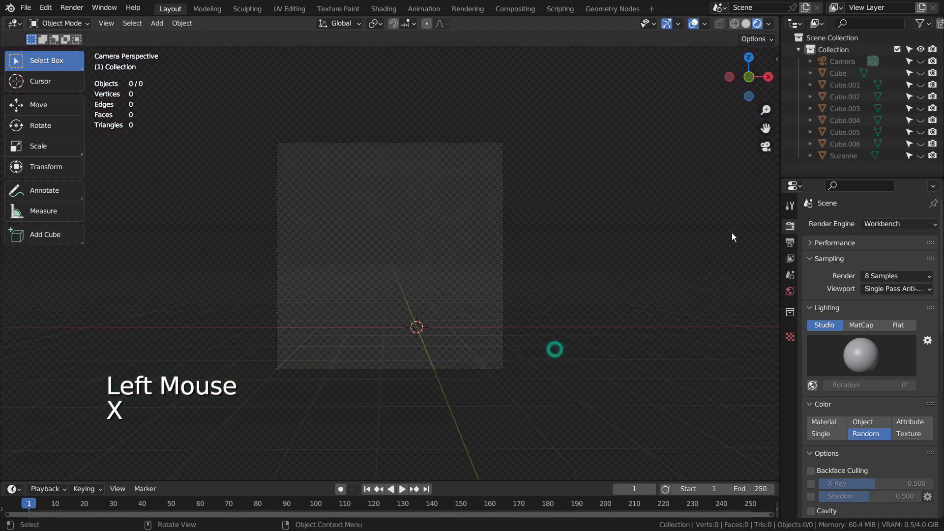
pyautogui.hotkey('alt', 'h')
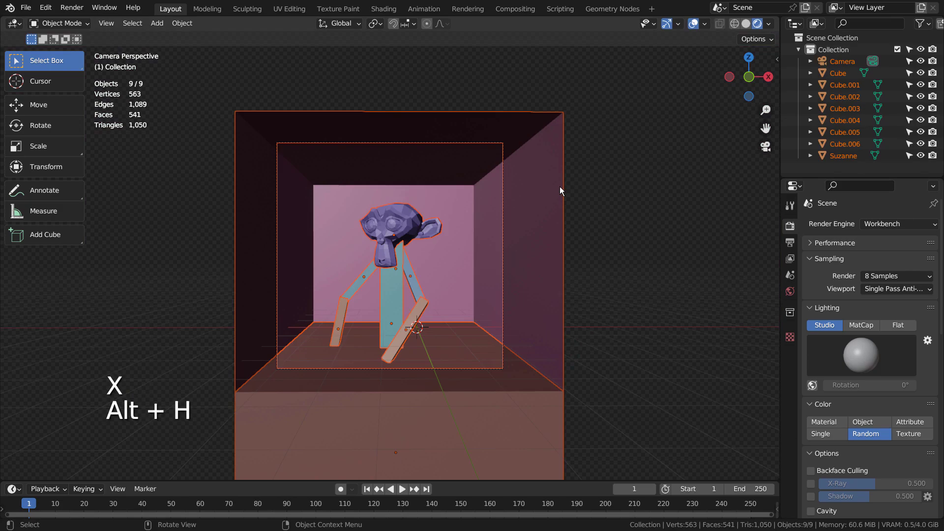
pyautogui.click(632, 223)
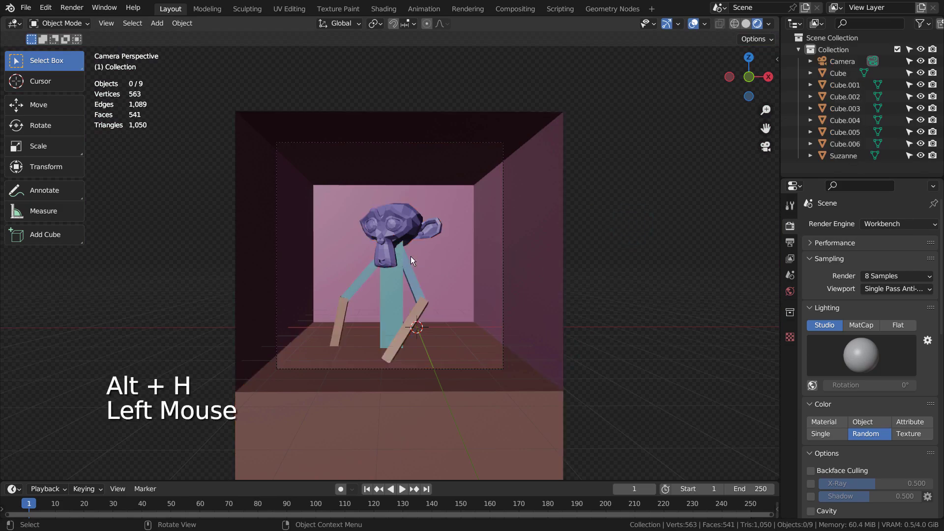
pyautogui.moveTo(588, 298)
pyautogui.mouseDown(button='middle')
pyautogui.moveTo(610, 310)
pyautogui.moveTo(548, 320)
pyautogui.moveTo(686, 315)
pyautogui.moveTo(583, 317)
pyautogui.mouseUp(button='middle')
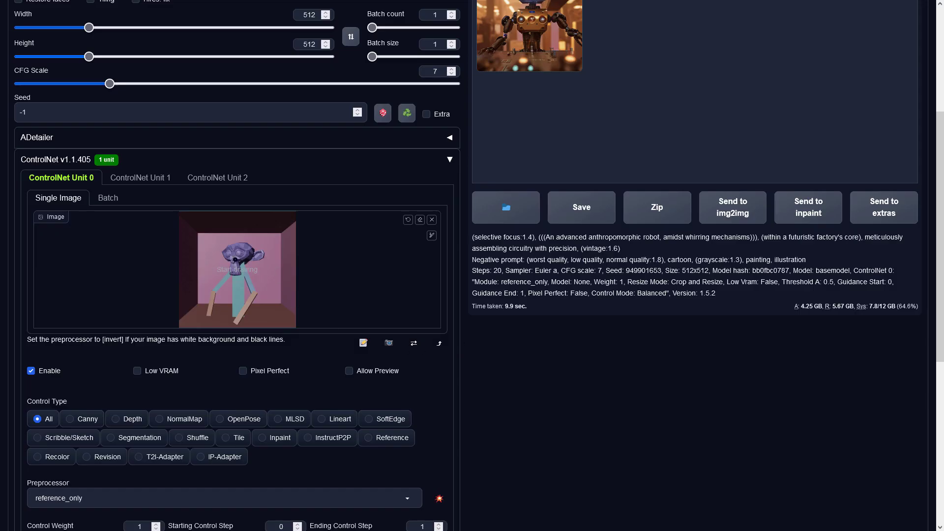
# - In the Stable Diffusion web UI, set the batch count to 4 and generate robot images with the reference_only ControlNet setup
pyautogui.scroll(-5, 268, 255)
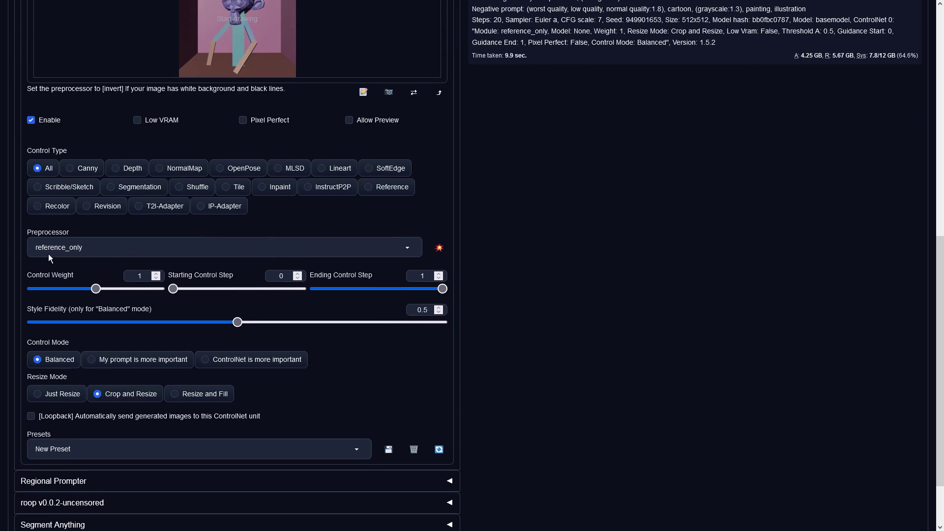
pyautogui.scroll(6, 44, 255)
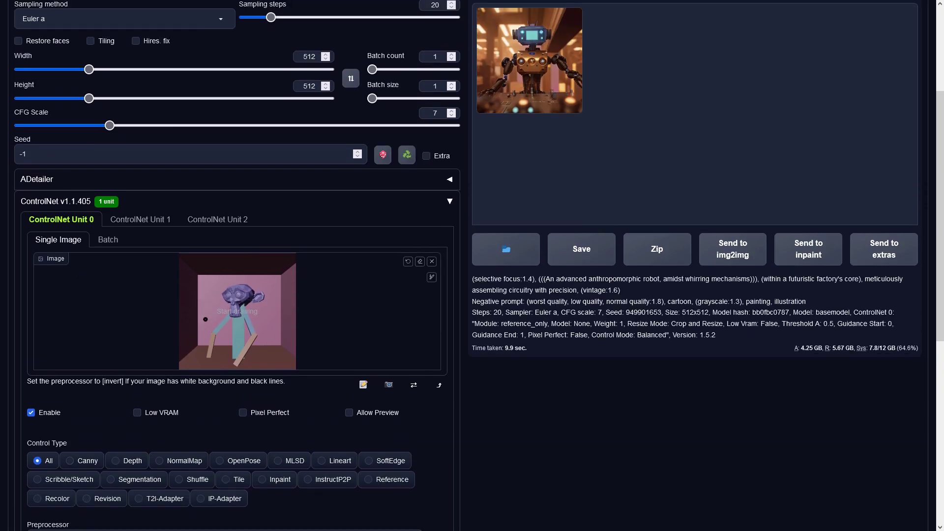
pyautogui.scroll(3, 270, 323)
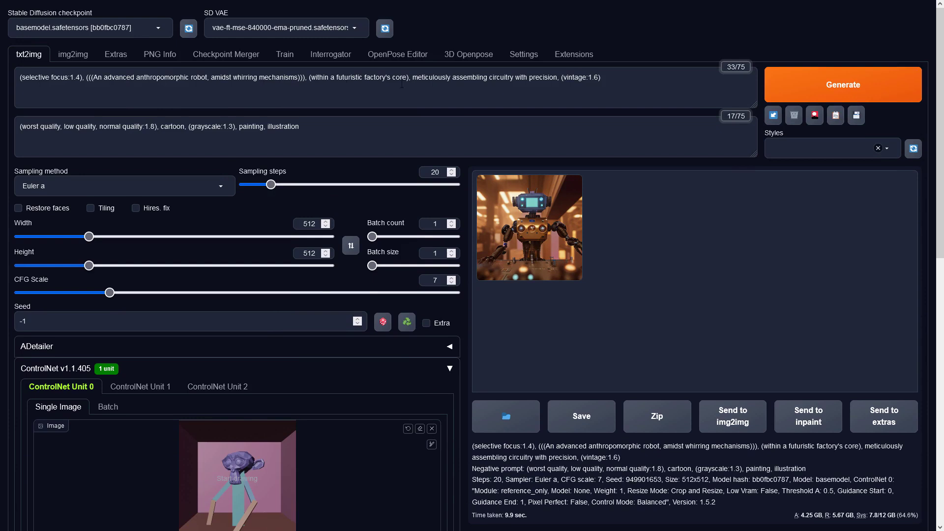
pyautogui.click(452, 221)
pyautogui.click(451, 221)
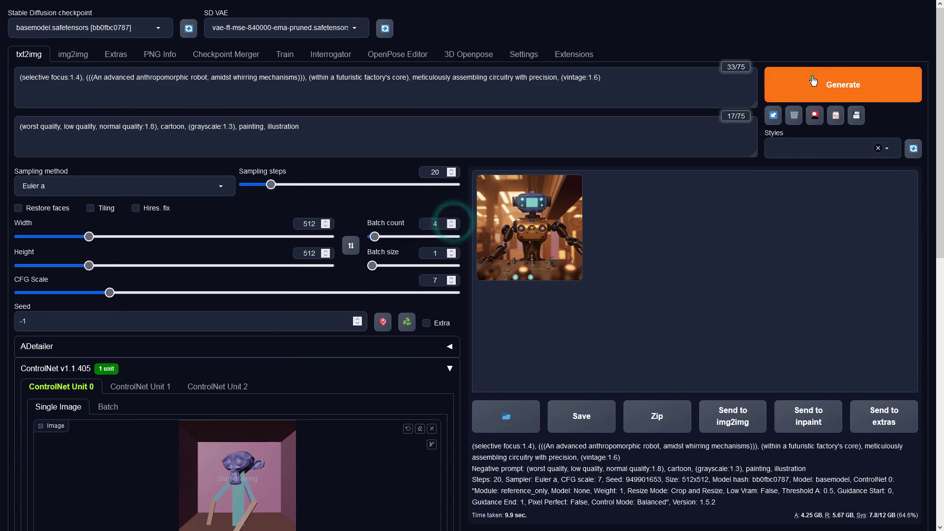
pyautogui.click(812, 79)
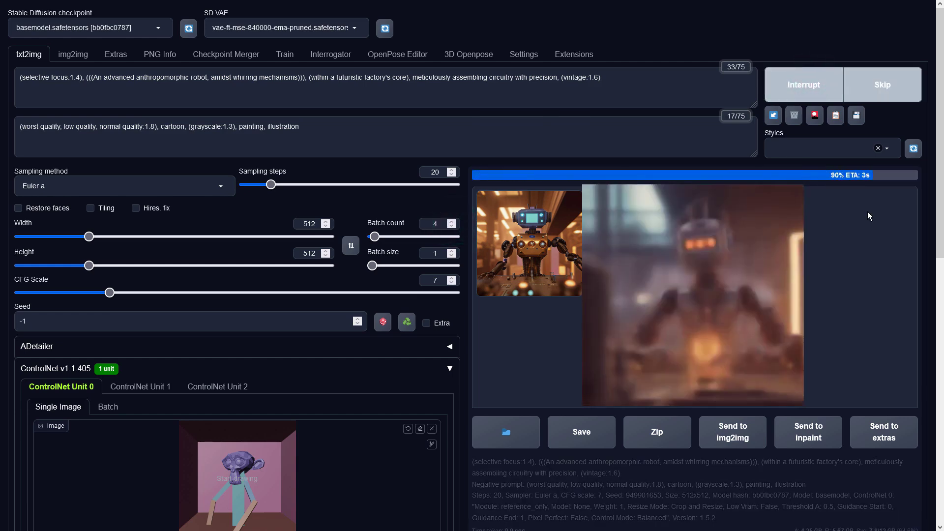
# - Examine the four generated robot images one after another at full size
pyautogui.click(626, 292)
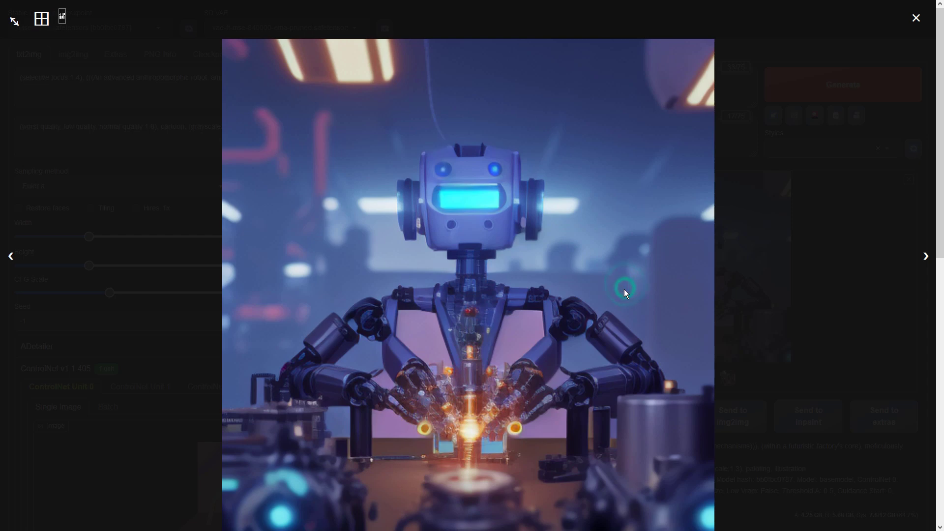
pyautogui.click(926, 262)
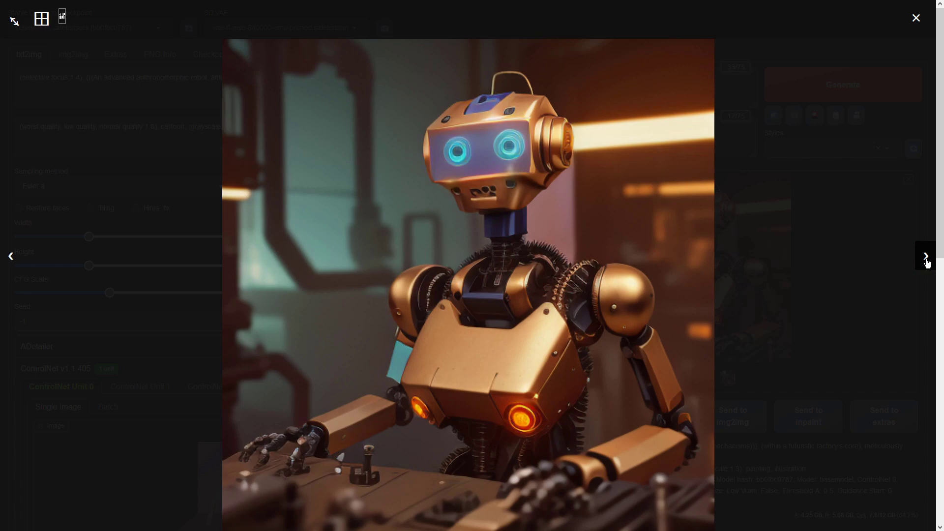
pyautogui.click(926, 263)
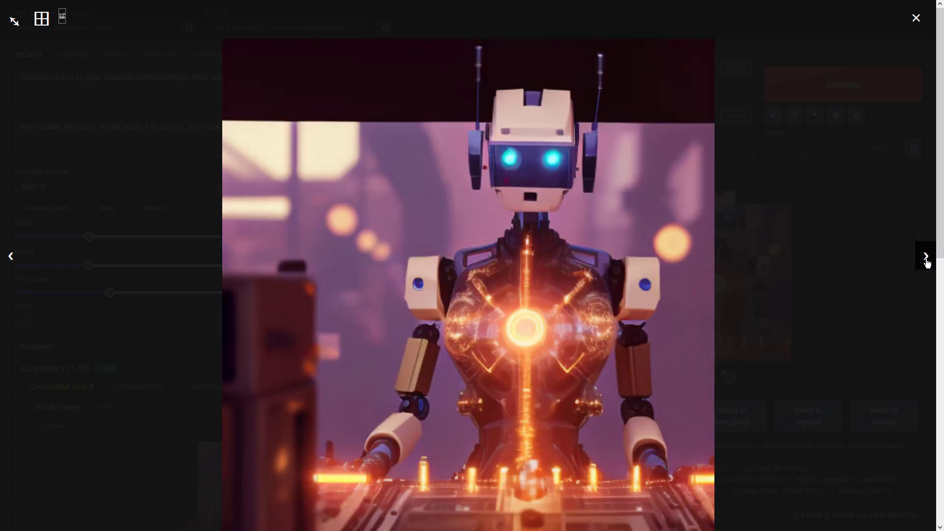
pyautogui.click(926, 262)
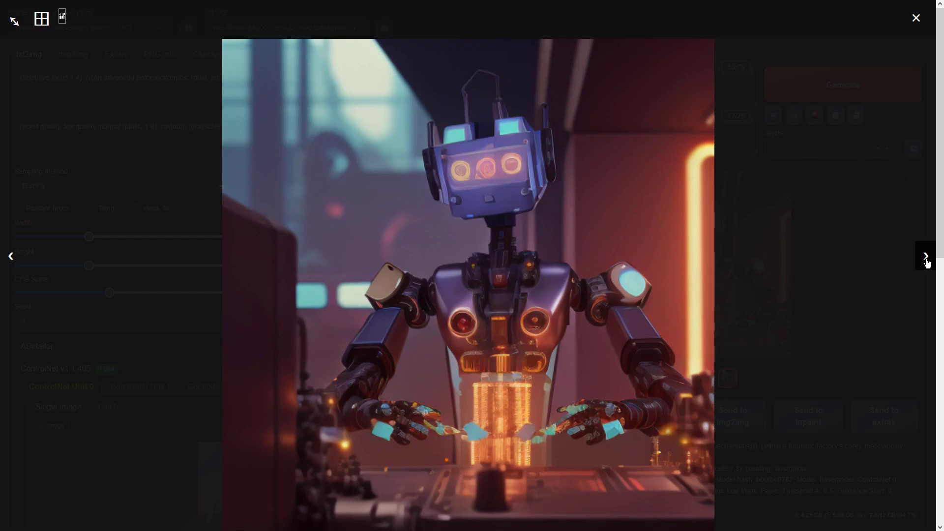
pyautogui.click(880, 334)
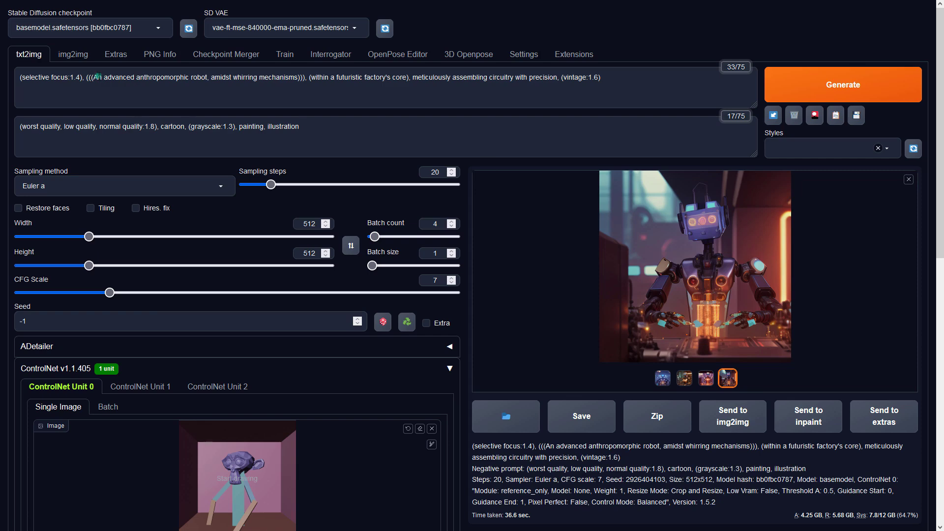
# - Change the prompt's subject to "A cyborg robot" and generate a new batch of images
pyautogui.moveTo(97, 77); pyautogui.dragTo(179, 77)
pyautogui.write('cyborg')
pyautogui.click(796, 91)
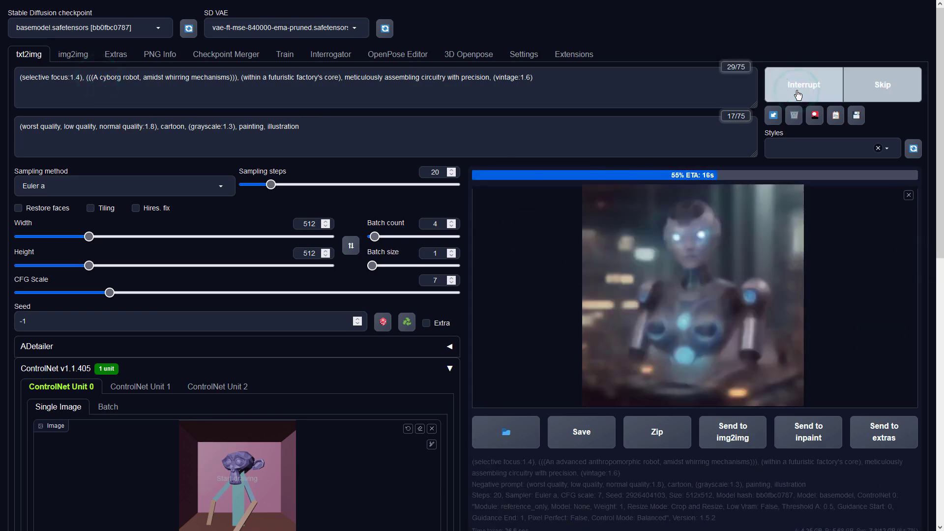
# - Compare the generated cyborg images at full size, and return to the silver-headed one with glowing blue eyes
pyautogui.click(682, 215)
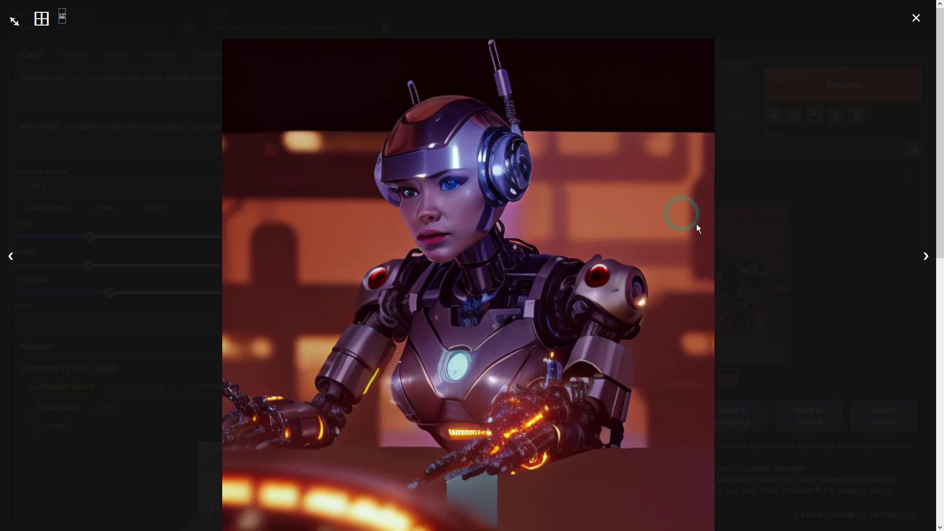
pyautogui.click(926, 256)
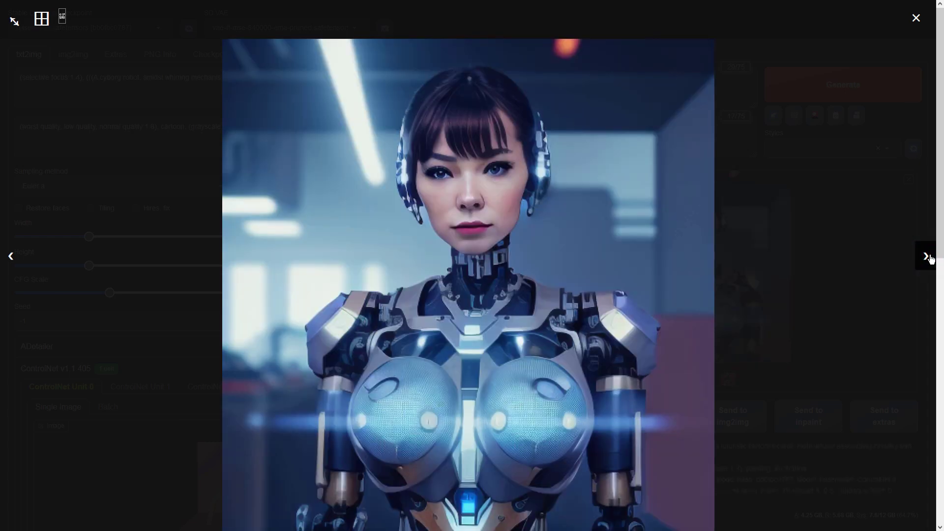
pyautogui.click(927, 257)
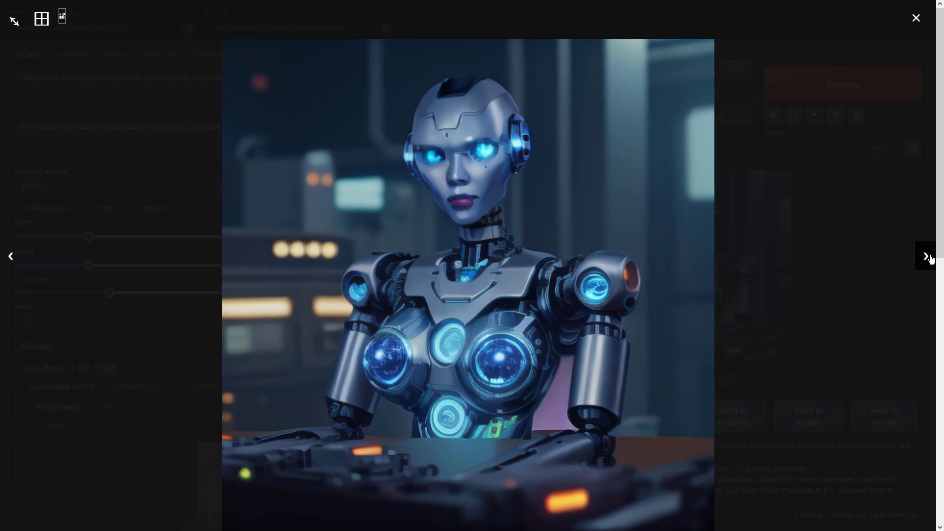
pyautogui.click(927, 256)
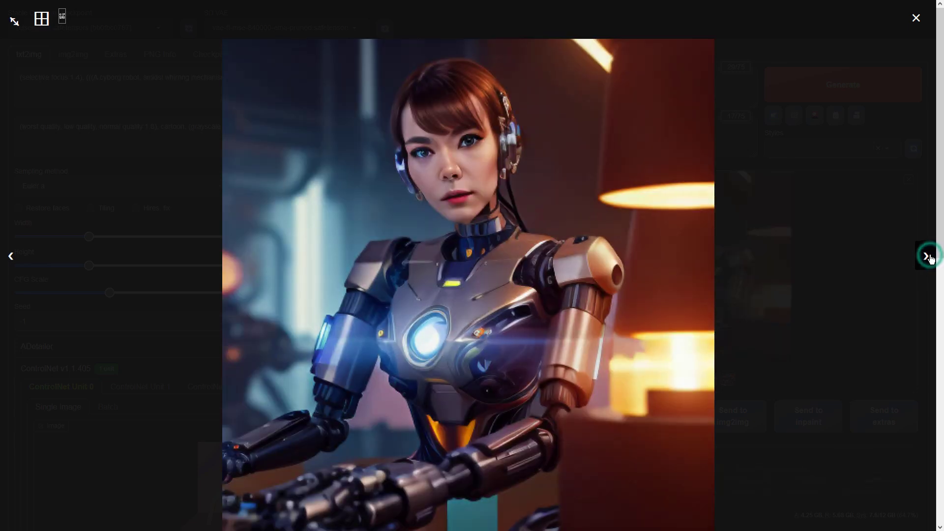
pyautogui.click(9, 257)
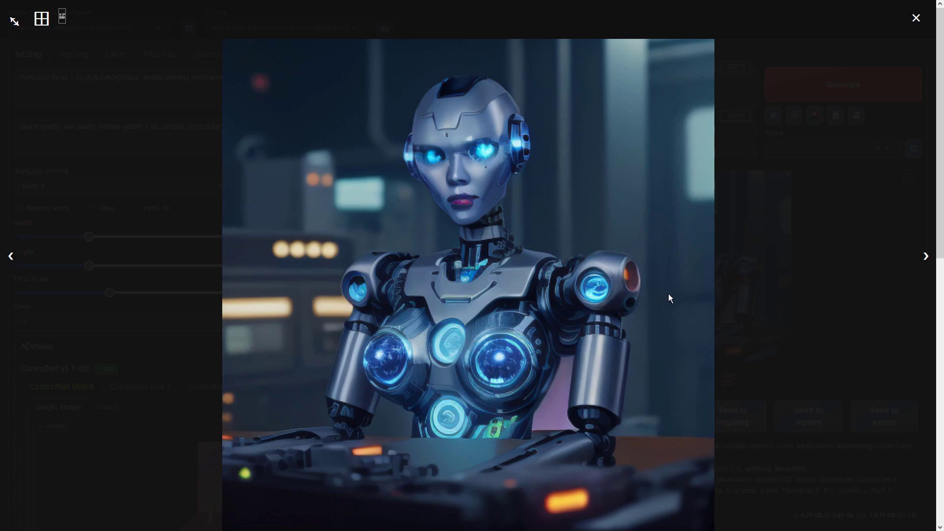
pyautogui.click(801, 298)
# - Change the prompt's subject to "A highly sophisticated mech" and generate another batch of images
pyautogui.moveTo(99, 77); pyautogui.dragTo(138, 77)
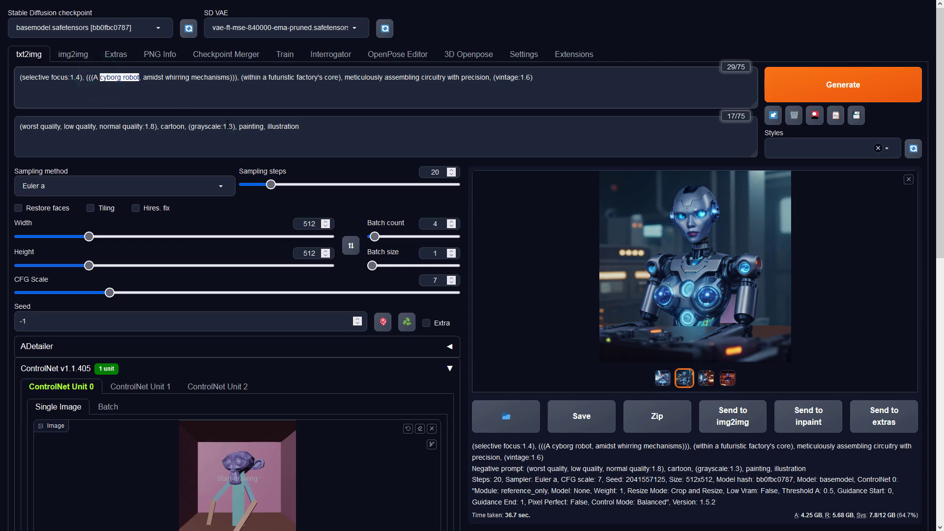
pyautogui.write('mech')
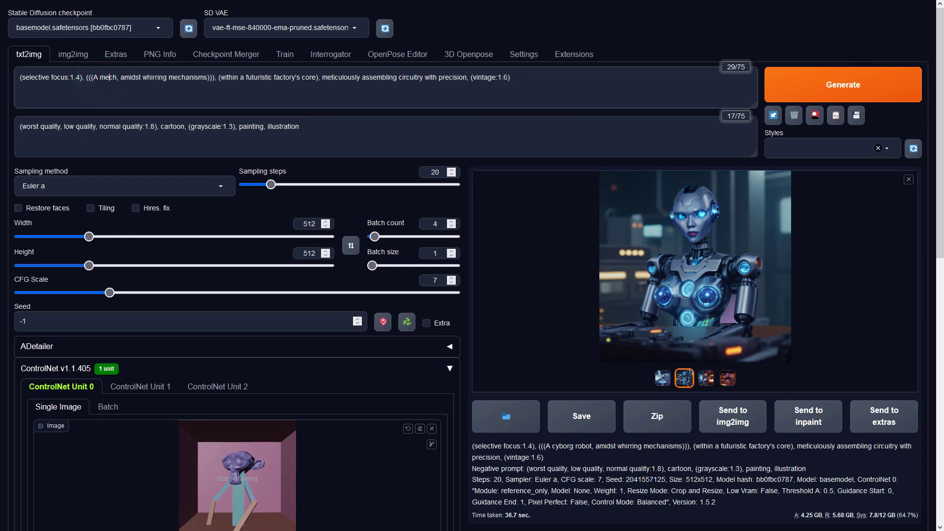
pyautogui.press('Left')
pyautogui.press('Left')
pyautogui.press('Left')
pyautogui.press('Left')
pyautogui.write('highly sophistic')
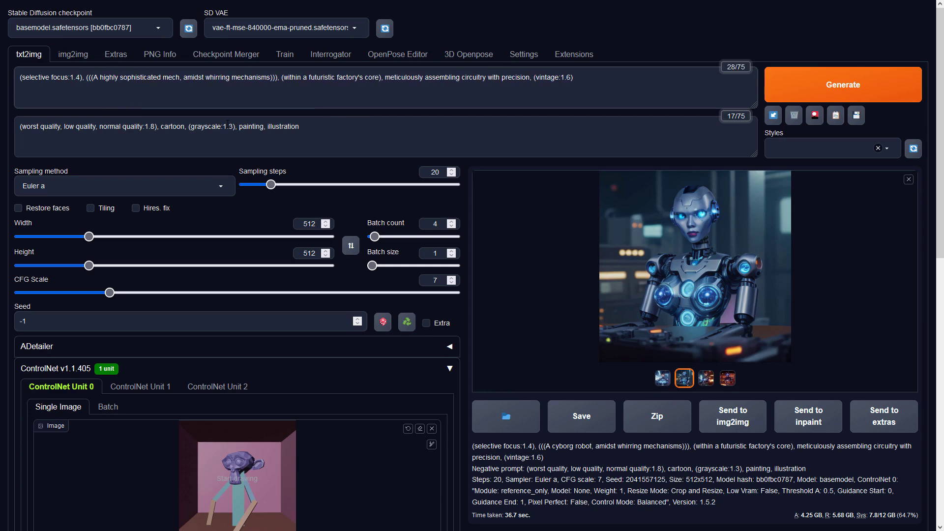
pyautogui.click(823, 85)
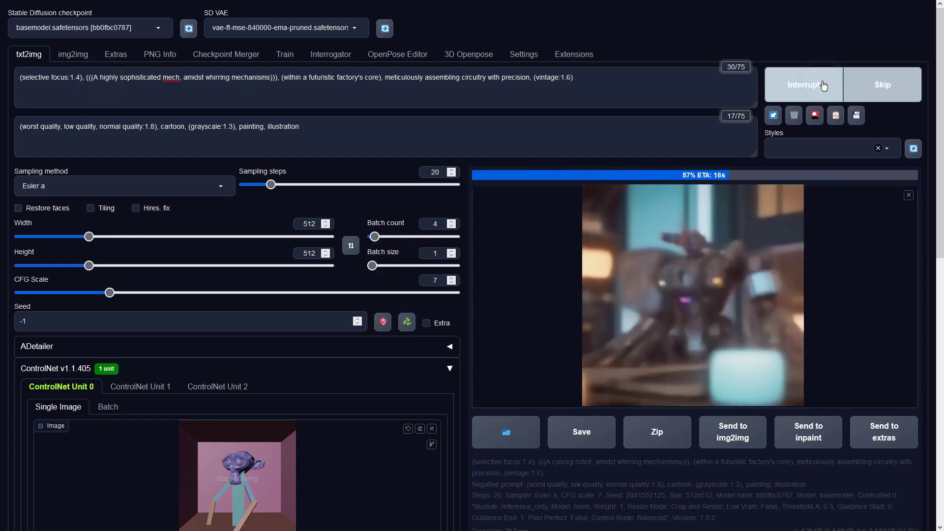
# - Examine the four generated mech images one after another at full size
pyautogui.click(758, 200)
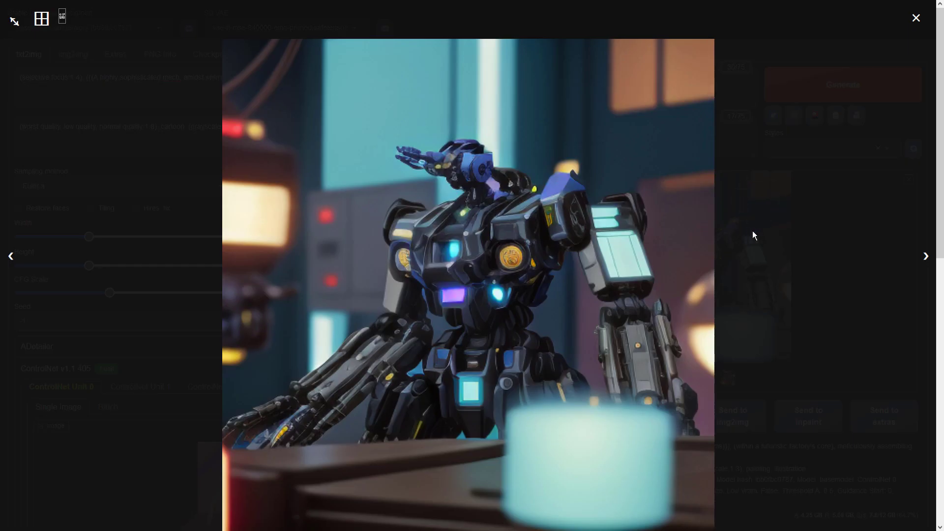
pyautogui.click(923, 256)
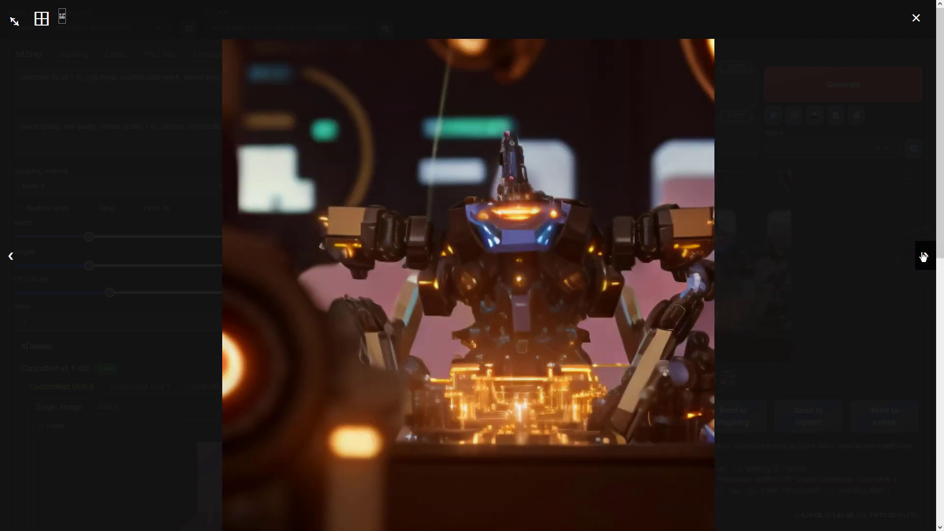
pyautogui.click(923, 256)
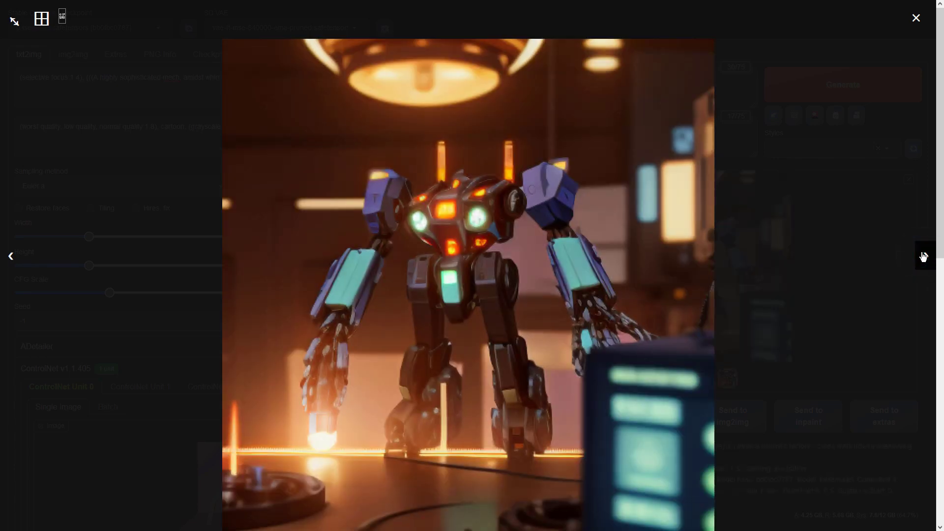
pyautogui.click(923, 256)
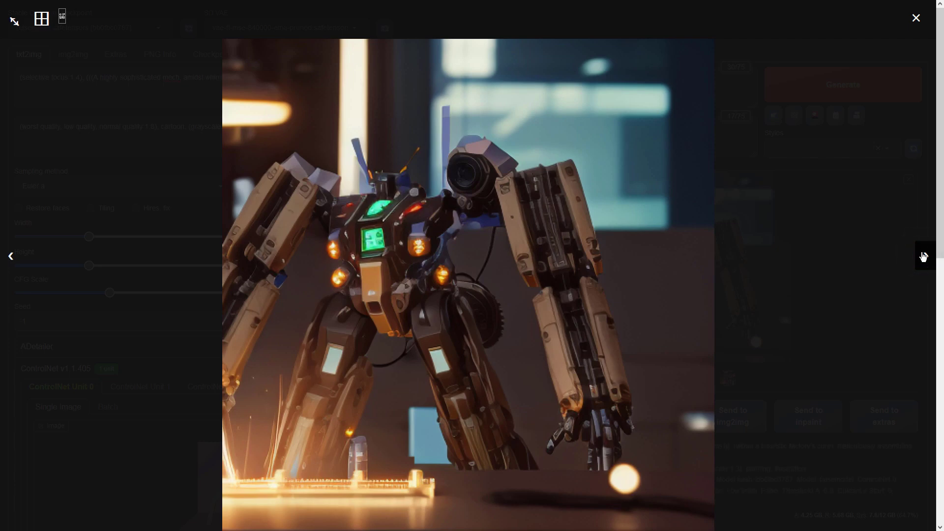